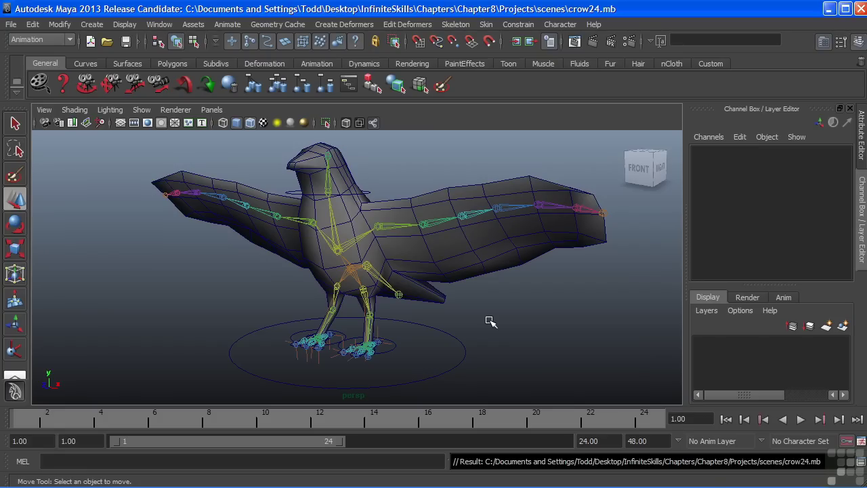
# - Examine the crow's head control circle and the neck joints it surrounds from several angles
pyautogui.keyDown('alt'); pyautogui.moveTo(352, 248); pyautogui.dragTo(418, 245, button='right'); pyautogui.keyUp('alt')
pyautogui.keyDown('alt'); pyautogui.moveTo(402, 214); pyautogui.dragTo(435, 289, button='middle'); pyautogui.keyUp('alt')
pyautogui.keyDown('alt'); pyautogui.moveTo(435, 289); pyautogui.dragTo(459, 311, button='right'); pyautogui.keyUp('alt')
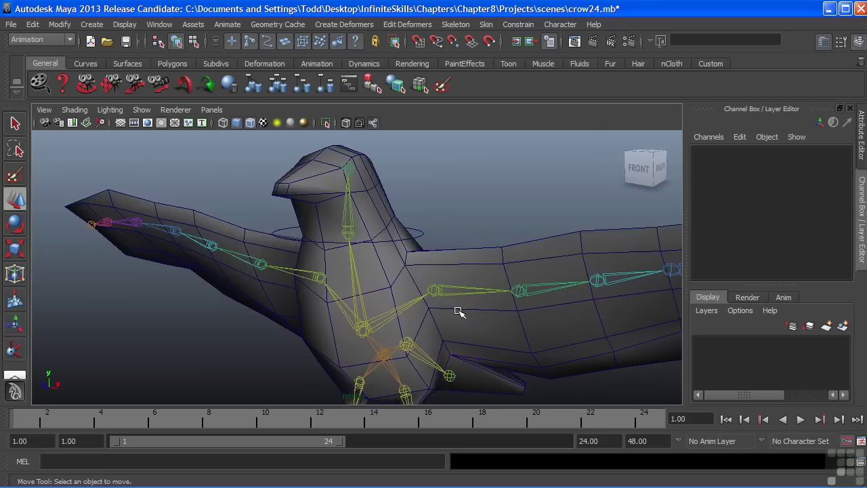
pyautogui.keyDown('alt'); pyautogui.moveTo(348, 240); pyautogui.dragTo(316, 244); pyautogui.keyUp('alt')
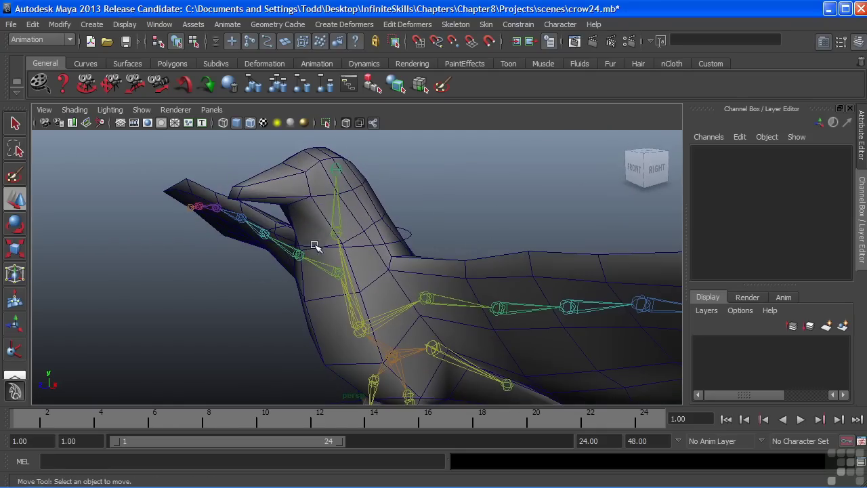
pyautogui.keyDown('alt'); pyautogui.moveTo(280, 207); pyautogui.dragTo(308, 214); pyautogui.keyUp('alt')
pyautogui.click(409, 226)
pyautogui.keyDown('alt'); pyautogui.moveTo(411, 213); pyautogui.dragTo(474, 206, button='middle'); pyautogui.keyUp('alt')
pyautogui.keyDown('alt'); pyautogui.moveTo(441, 189); pyautogui.dragTo(431, 189); pyautogui.keyUp('alt')
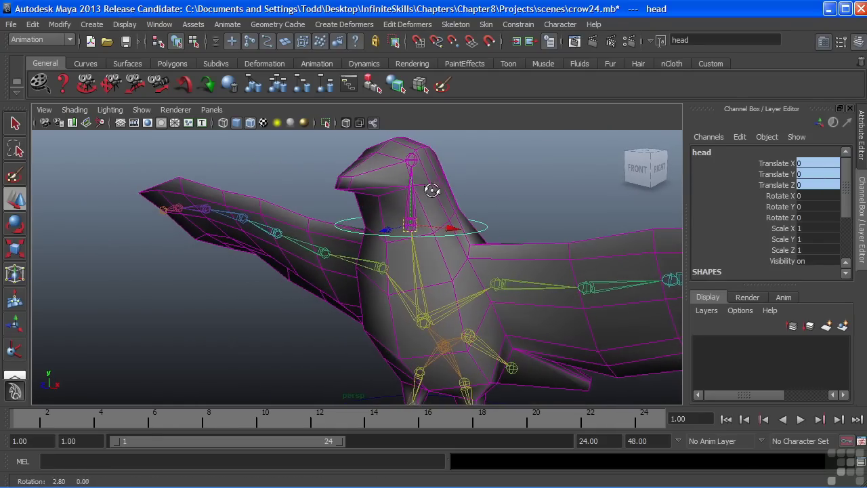
pyautogui.click(411, 161)
pyautogui.keyDown('alt'); pyautogui.moveTo(439, 221); pyautogui.dragTo(389, 201); pyautogui.keyUp('alt')
# - Try rotating the head control circle to test how it drives the neck joint, and undo the rotation
pyautogui.click(407, 224)
pyautogui.press('Down')
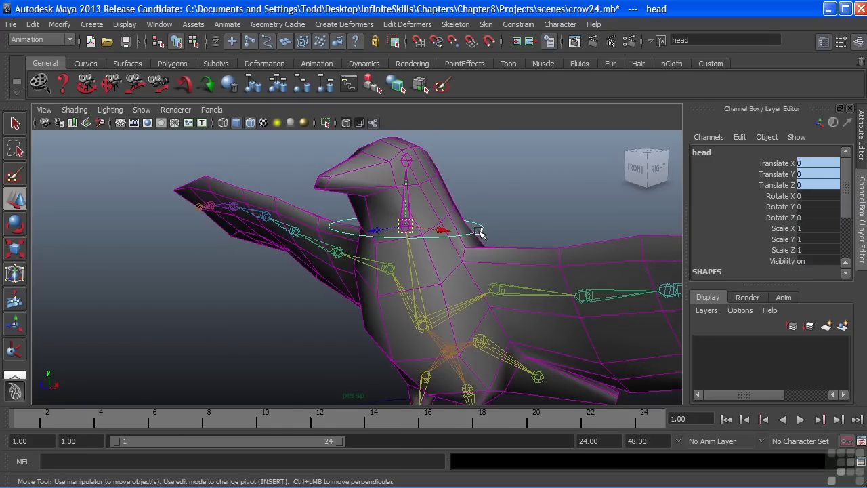
pyautogui.press('e')
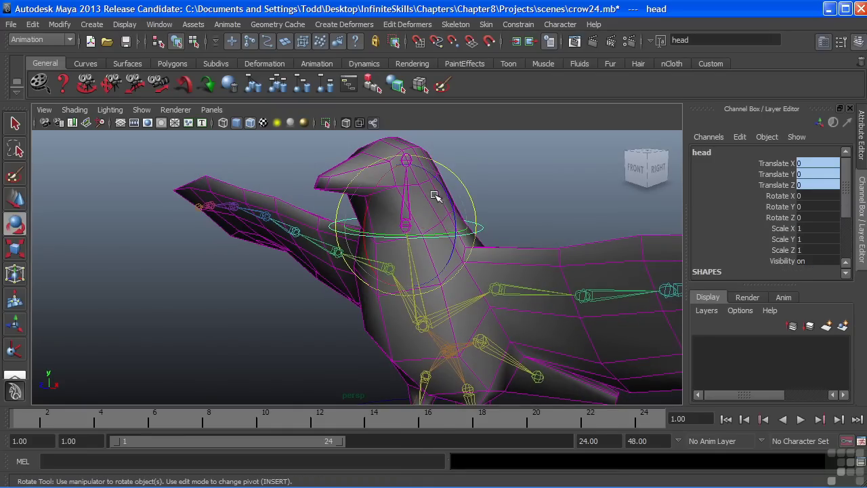
pyautogui.moveTo(379, 201); pyautogui.dragTo(346, 238)
pyautogui.hotkey('ctrl', 'z')
pyautogui.hotkey('ctrl', 'z')
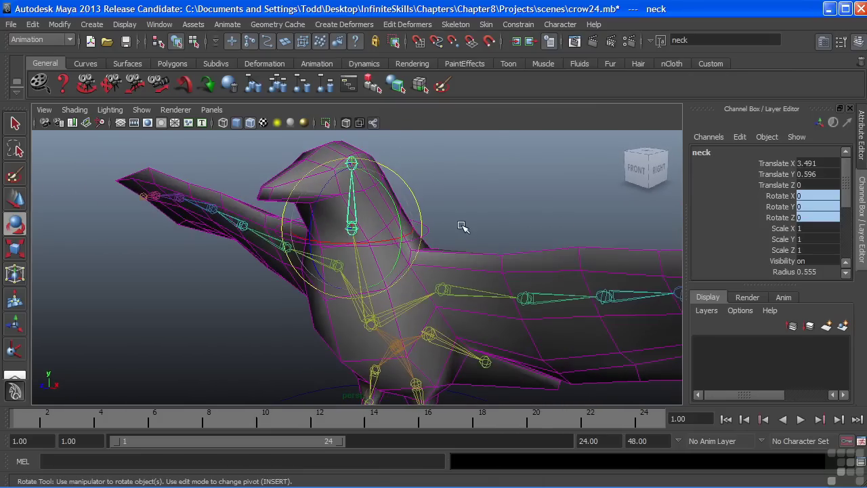
# - Reselect the head control circle around the neck and inspect it from different angles
pyautogui.click(462, 227)
pyautogui.click(427, 229)
pyautogui.keyDown('alt'); pyautogui.moveTo(350, 210); pyautogui.dragTo(372, 192); pyautogui.keyUp('alt')
pyautogui.keyDown('alt'); pyautogui.moveTo(484, 241); pyautogui.dragTo(302, 183); pyautogui.keyUp('alt')
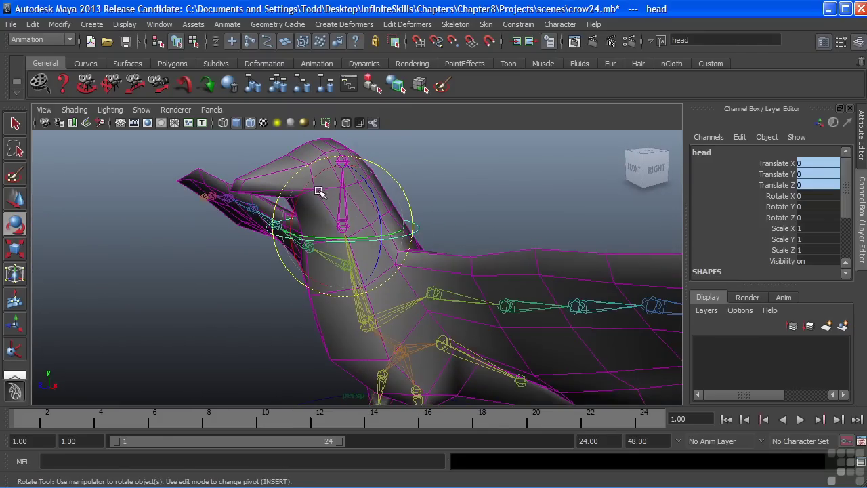
pyautogui.moveTo(318, 201)
pyautogui.keyDown('alt'); pyautogui.mouseDown()
pyautogui.moveTo(309, 207)
pyautogui.moveTo(429, 207)
pyautogui.moveTo(324, 209)
pyautogui.mouseUp(); pyautogui.keyUp('alt')
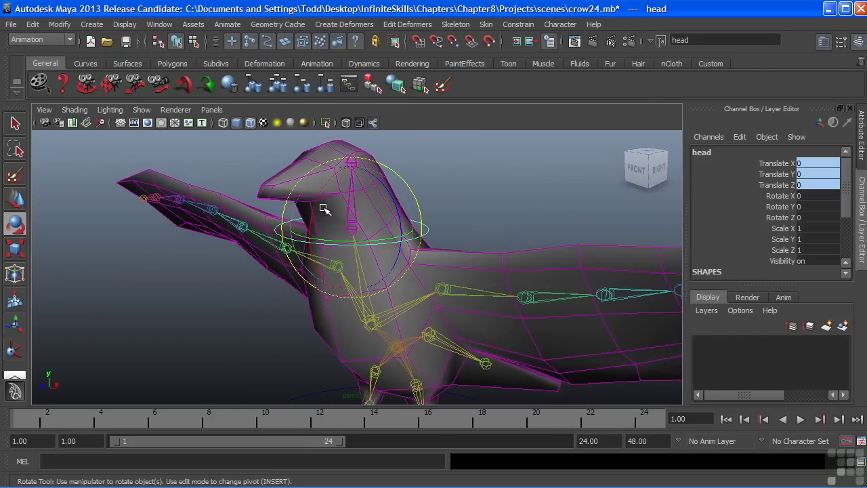
# - Open the Outliner and delete head_pointConstraint1 from the head control under crow_CTRL
pyautogui.click(159, 24)
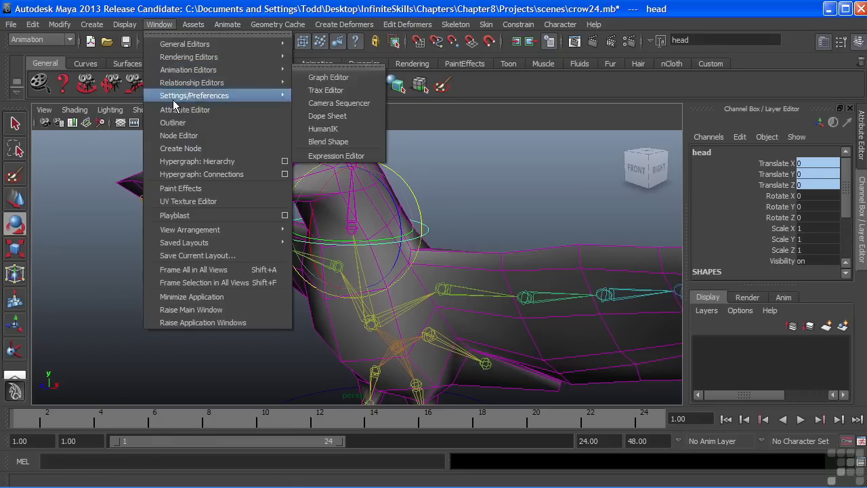
pyautogui.click(180, 125)
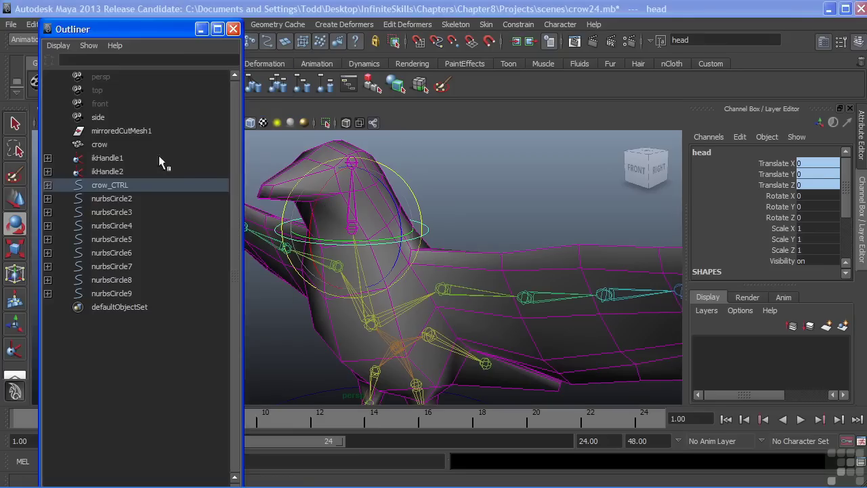
pyautogui.click(431, 199)
pyautogui.click(356, 205)
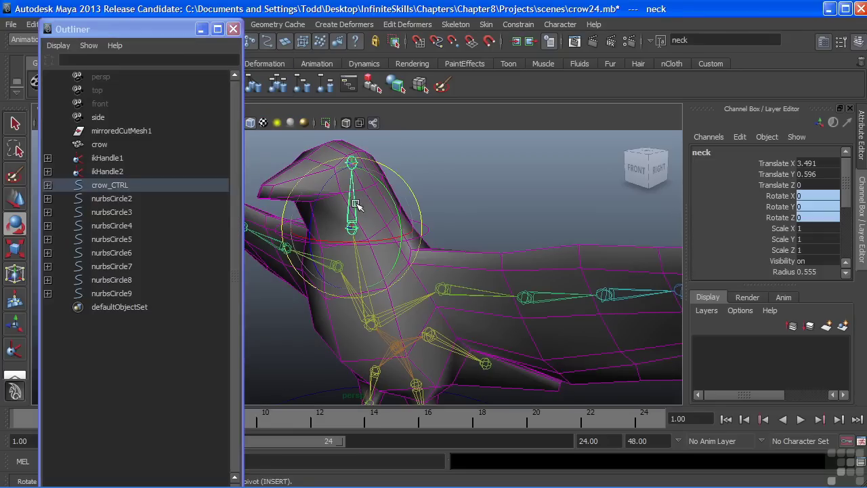
pyautogui.click(48, 185)
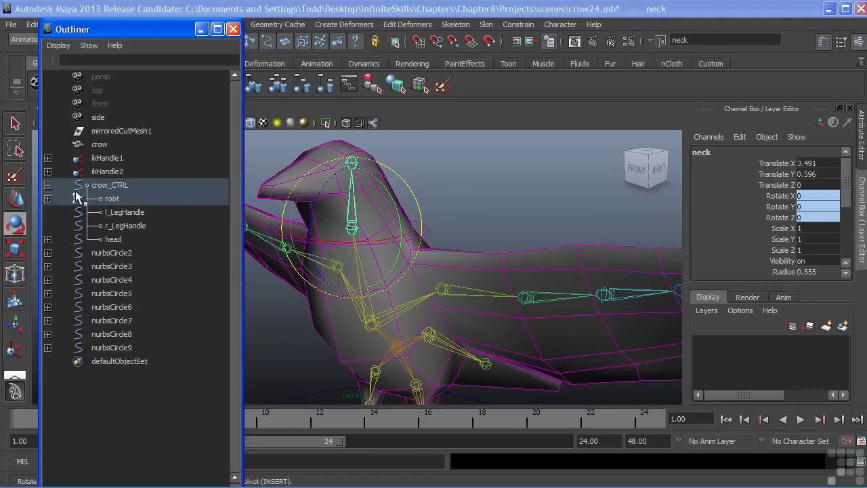
pyautogui.click(47, 239)
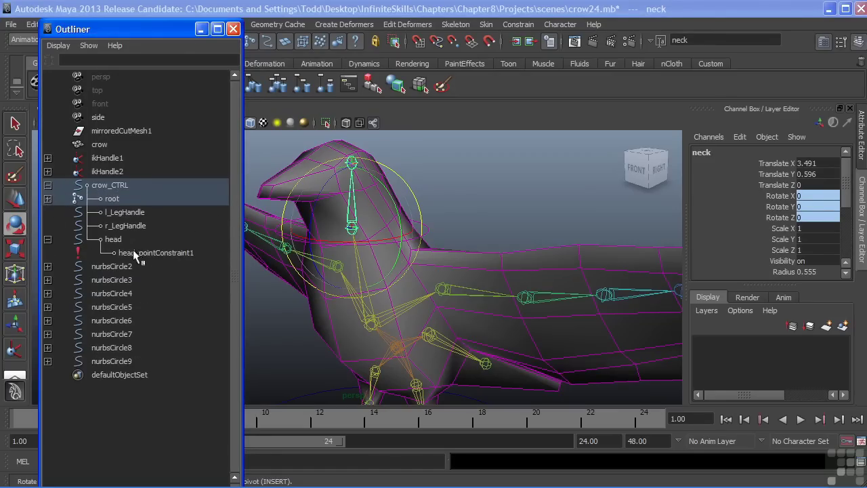
pyautogui.click(177, 252)
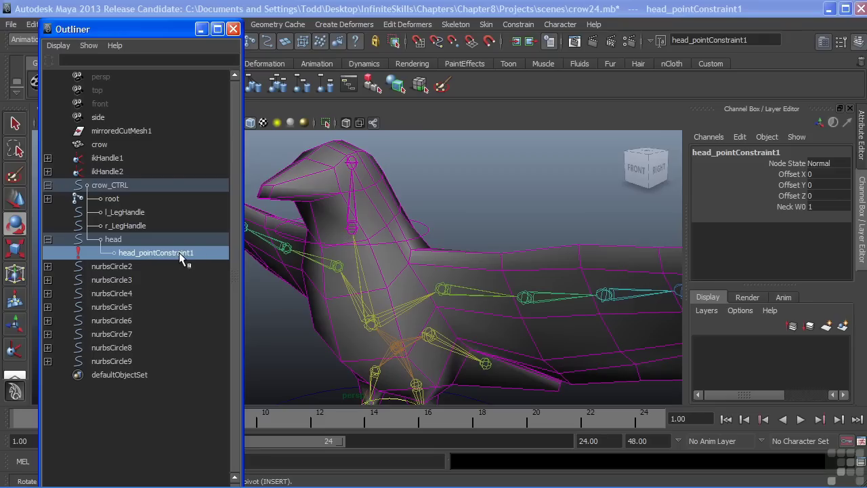
pyautogui.press('Delete')
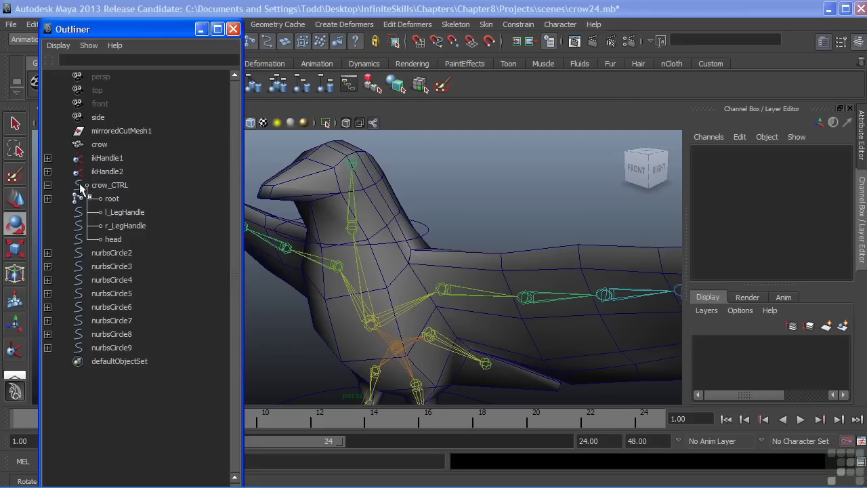
# - Delete neck_orientConstraint1 from the neck joint in the root hierarchy and close the Outliner
pyautogui.click(48, 198)
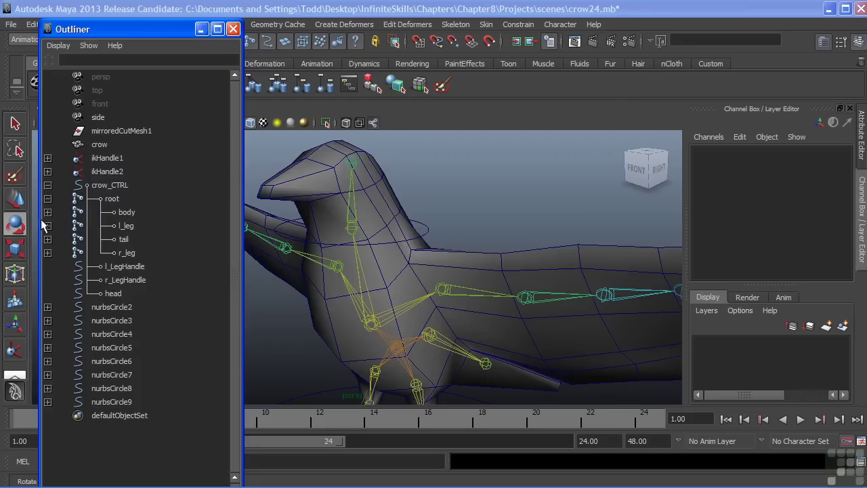
pyautogui.click(48, 212)
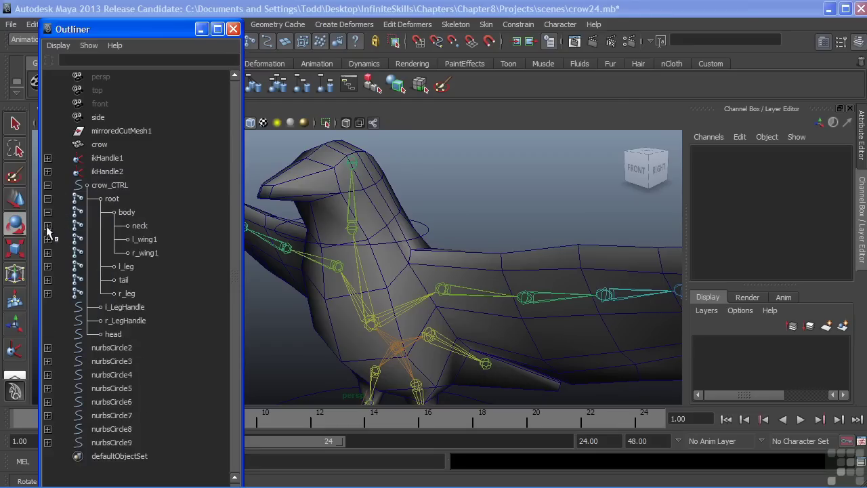
pyautogui.click(48, 225)
pyautogui.click(162, 252)
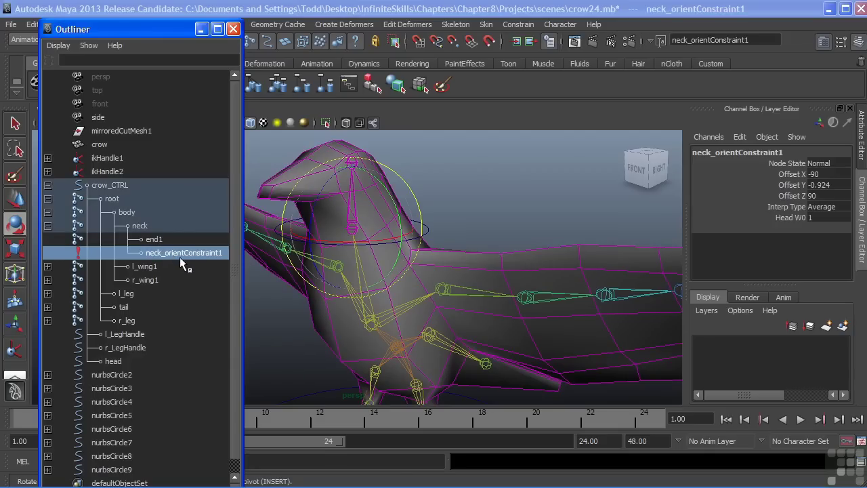
pyautogui.press('Delete')
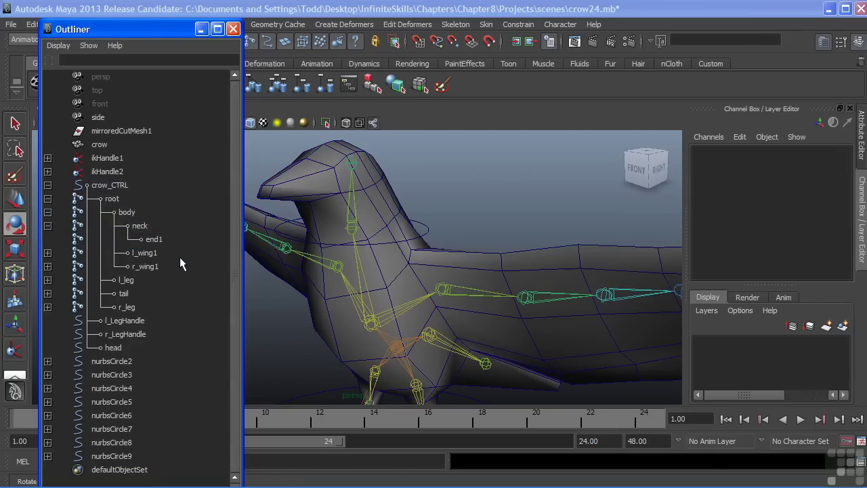
pyautogui.click(232, 29)
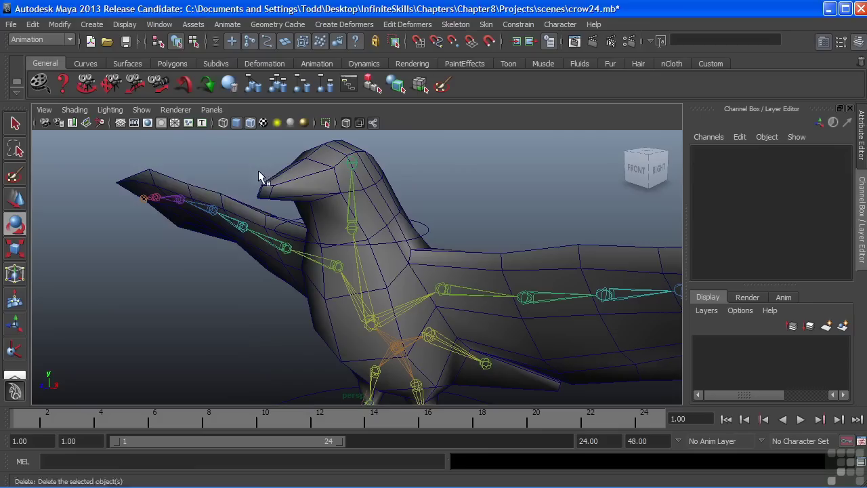
# - Select the head control circle and set its Rotate X to 90
pyautogui.click(423, 237)
pyautogui.moveTo(425, 234)
pyautogui.keyDown('alt'); pyautogui.mouseDown()
pyautogui.moveTo(416, 228)
pyautogui.moveTo(433, 238)
pyautogui.moveTo(427, 234)
pyautogui.mouseUp(); pyautogui.keyUp('alt')
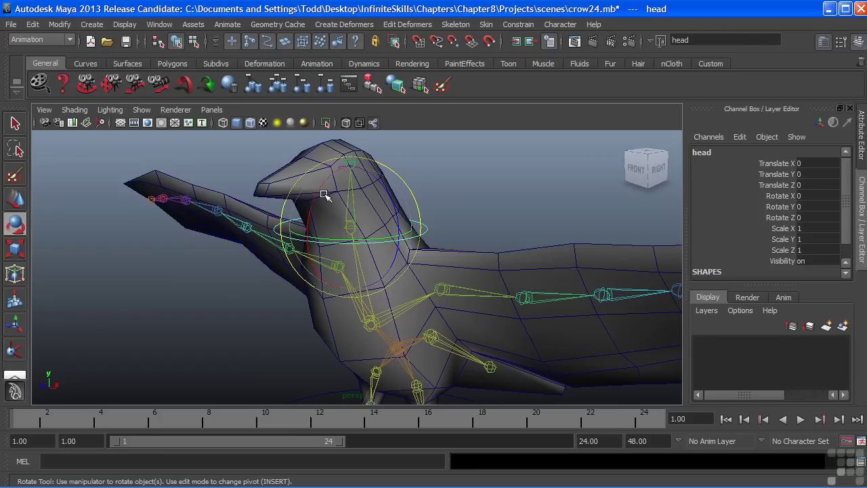
pyautogui.moveTo(319, 193); pyautogui.dragTo(300, 266)
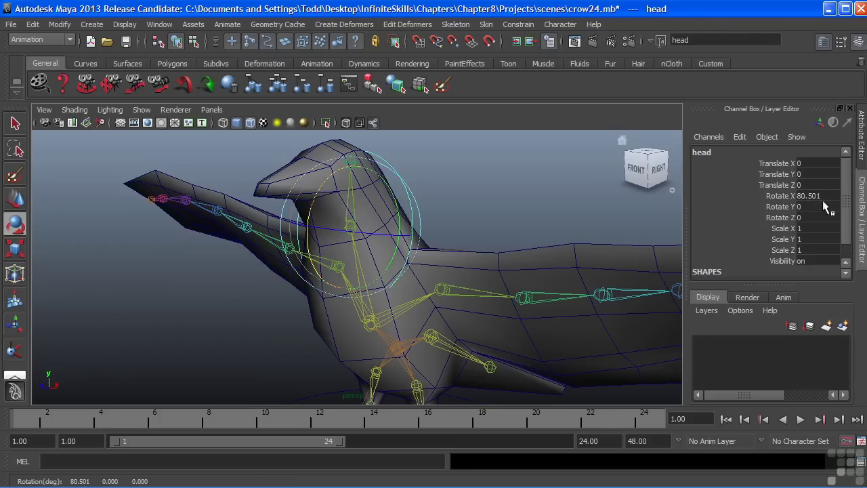
pyautogui.write('90')
pyautogui.press('Return')
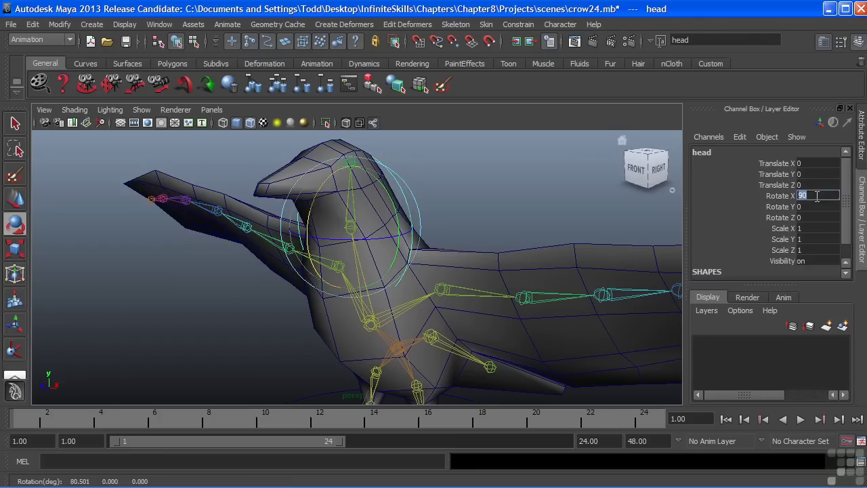
# - Move the head control up around the crow's head, to about 1.261 in Translate Y and 0.475 in Translate Z
pyautogui.press('w')
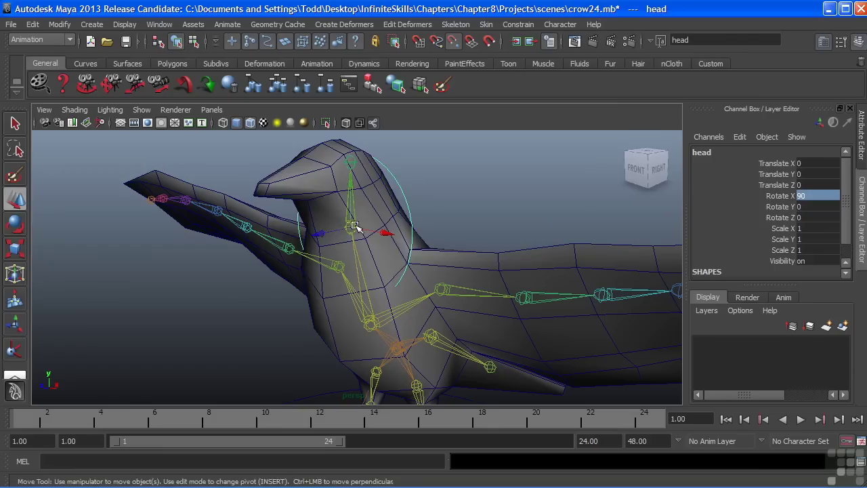
pyautogui.moveTo(349, 228); pyautogui.dragTo(351, 162)
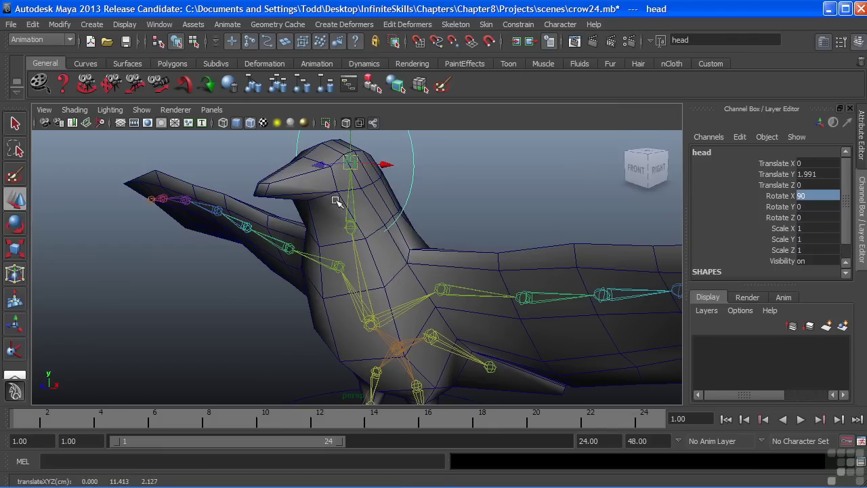
pyautogui.keyDown('alt'); pyautogui.moveTo(430, 260); pyautogui.dragTo(379, 252, button='right'); pyautogui.keyUp('alt')
pyautogui.keyDown('alt'); pyautogui.moveTo(379, 252); pyautogui.dragTo(324, 199); pyautogui.keyUp('alt')
pyautogui.keyDown('alt'); pyautogui.moveTo(324, 199); pyautogui.dragTo(257, 242); pyautogui.keyUp('alt')
pyautogui.keyDown('alt'); pyautogui.moveTo(245, 273); pyautogui.dragTo(400, 224); pyautogui.keyUp('alt')
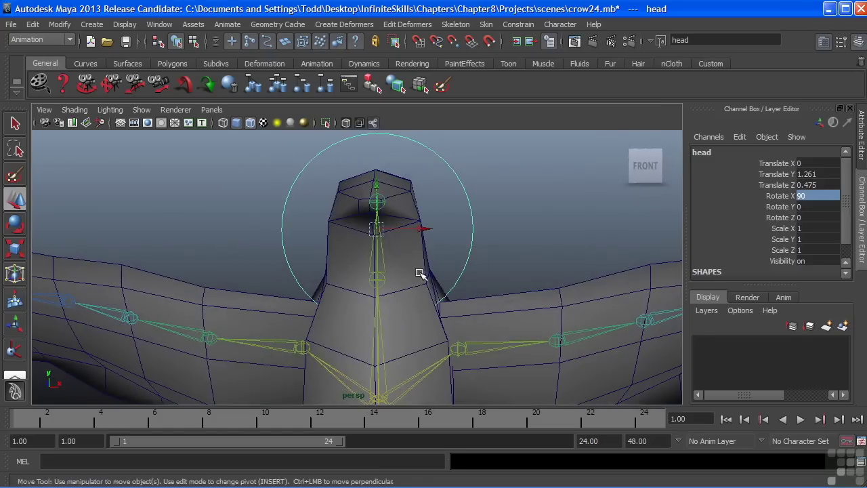
# - Create an IK handle with the ikSCsolver from the neck joint to the head's end joint, and close the tool settings
pyautogui.keyDown('alt'); pyautogui.moveTo(422, 271); pyautogui.dragTo(312, 252); pyautogui.keyUp('alt')
pyautogui.click(15, 350)
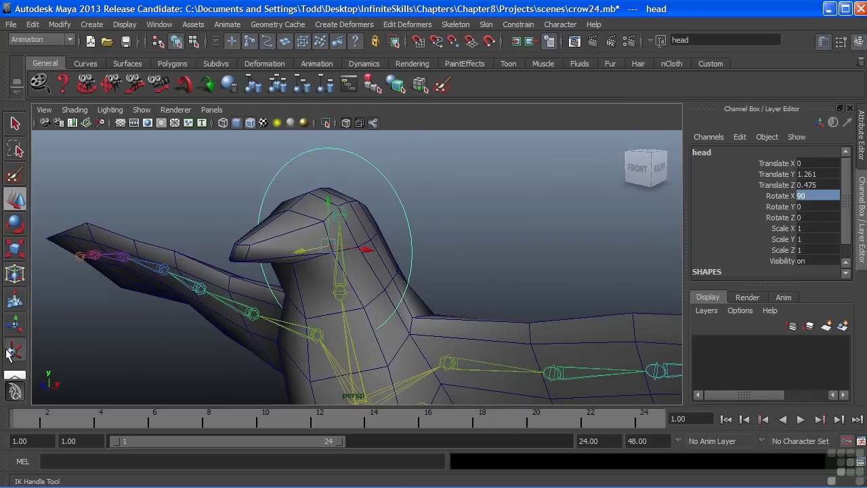
pyautogui.keyDown('alt'); pyautogui.moveTo(301, 222); pyautogui.dragTo(353, 212, button='middle'); pyautogui.keyUp('alt')
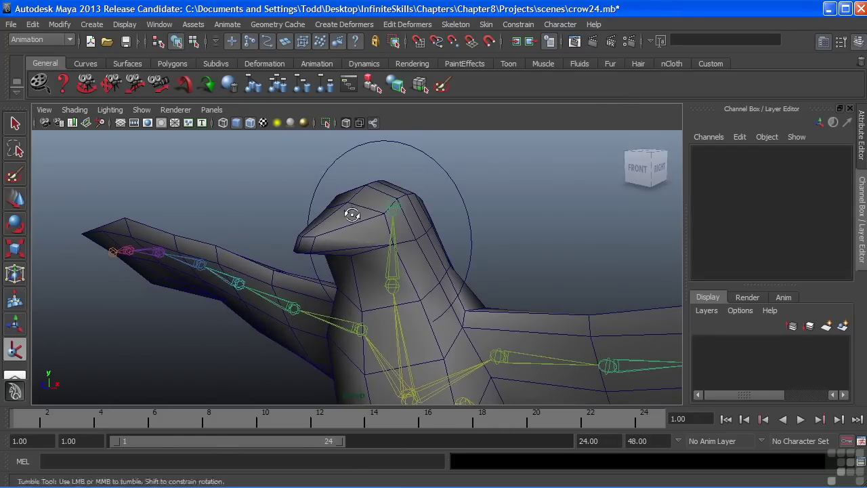
pyautogui.keyDown('alt'); pyautogui.moveTo(352, 211); pyautogui.dragTo(337, 216); pyautogui.keyUp('alt')
pyautogui.doubleClick(15, 350)
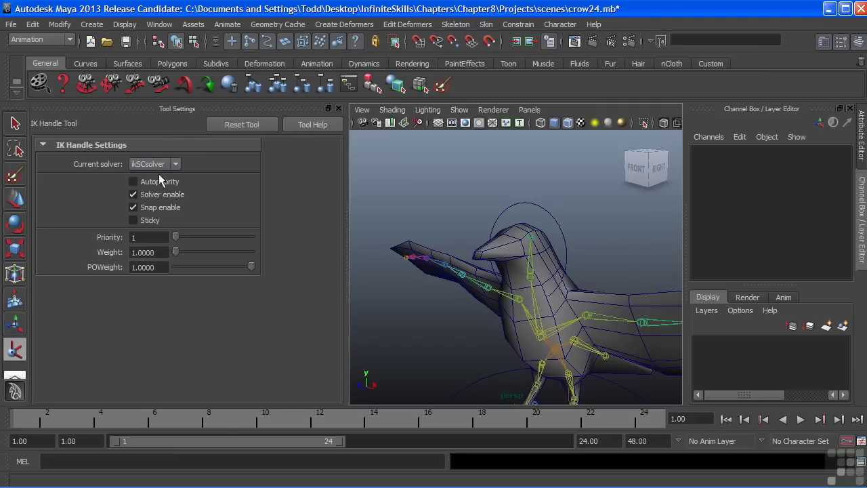
pyautogui.click(530, 239)
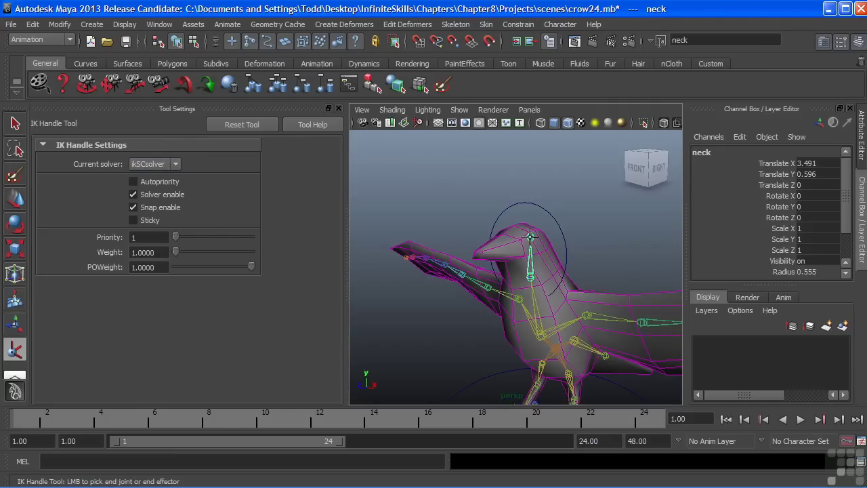
pyautogui.click(530, 238)
pyautogui.keyDown('alt'); pyautogui.moveTo(509, 242); pyautogui.dragTo(572, 242, button='right'); pyautogui.keyUp('alt')
pyautogui.scroll(1, 572, 241)
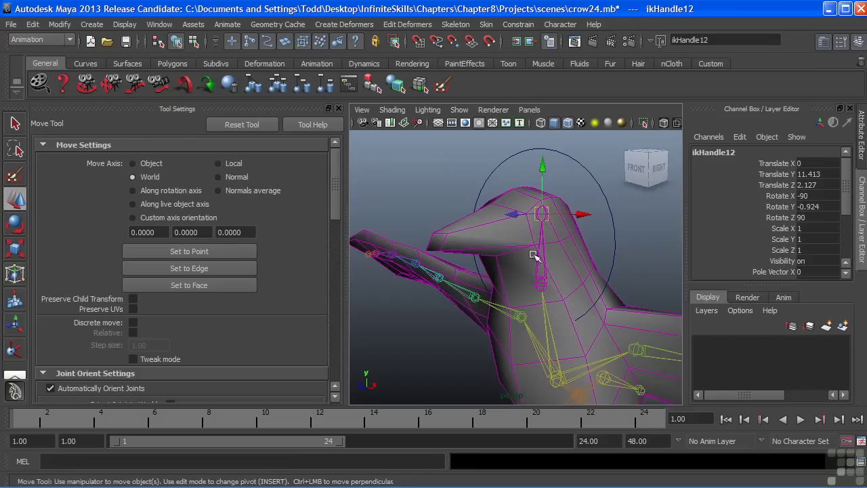
pyautogui.click(339, 109)
pyautogui.scroll(-2, 437, 240)
pyautogui.keyDown('alt'); pyautogui.moveTo(363, 229); pyautogui.dragTo(300, 226, button='right'); pyautogui.keyUp('alt')
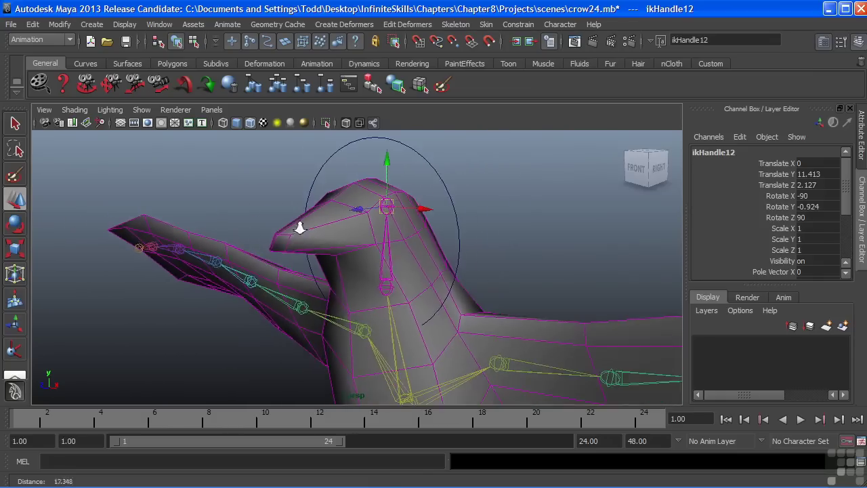
pyautogui.keyDown('alt'); pyautogui.moveTo(294, 238); pyautogui.dragTo(280, 248, button='middle'); pyautogui.keyUp('alt')
pyautogui.moveTo(280, 250)
pyautogui.keyDown('alt'); pyautogui.mouseDown()
pyautogui.moveTo(252, 254)
pyautogui.moveTo(281, 255)
pyautogui.mouseUp(); pyautogui.keyUp('alt')
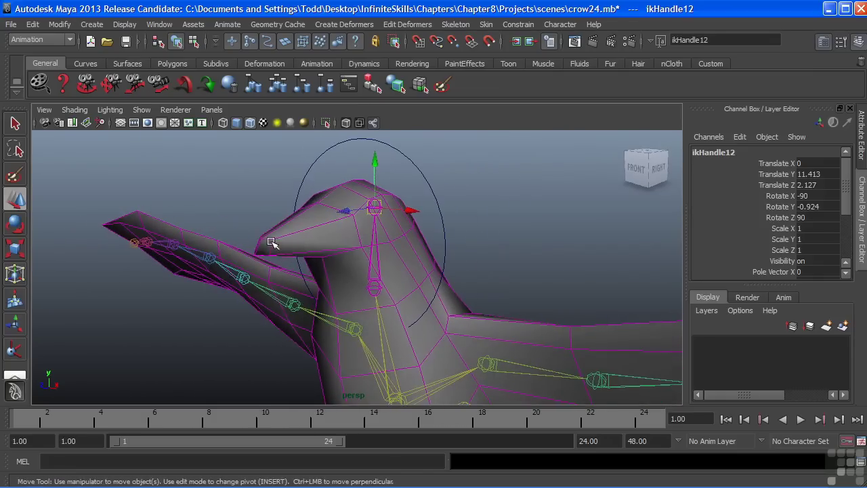
pyautogui.keyDown('alt'); pyautogui.moveTo(244, 296); pyautogui.dragTo(256, 303); pyautogui.keyUp('alt')
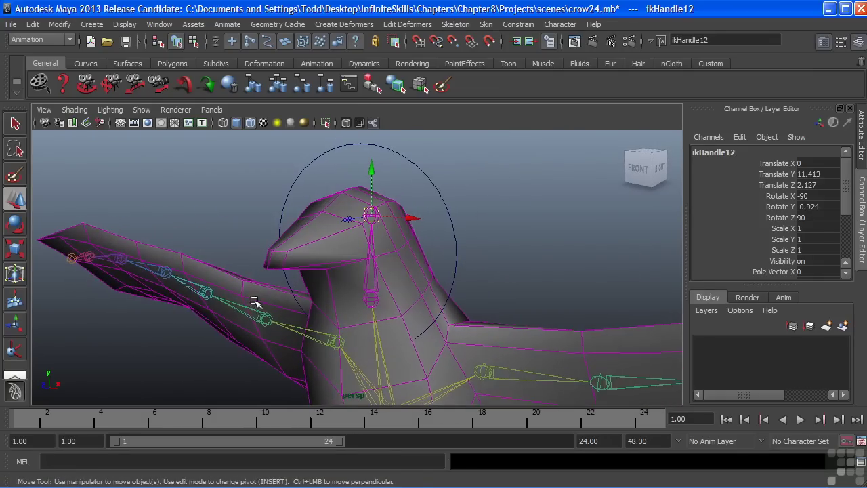
pyautogui.keyDown('alt'); pyautogui.moveTo(404, 232); pyautogui.dragTo(402, 190); pyautogui.keyUp('alt')
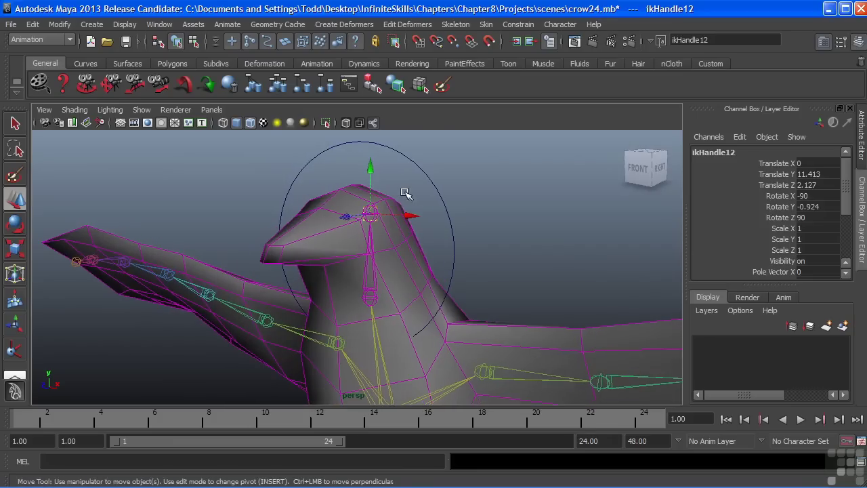
# - Select only the head control circle and freeze its transformations
pyautogui.click(443, 196)
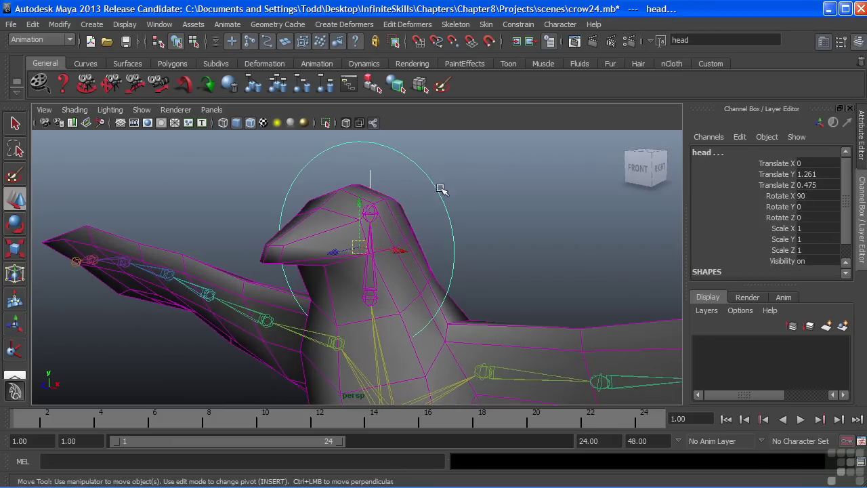
pyautogui.click(442, 202)
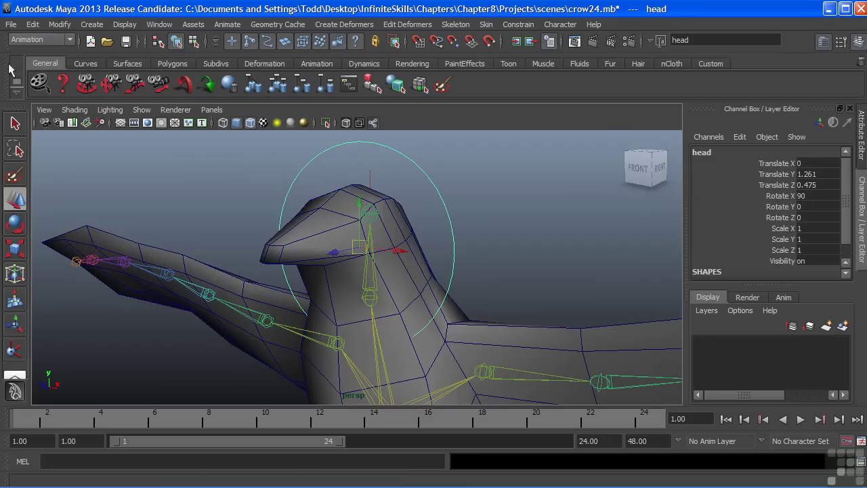
pyautogui.click(59, 24)
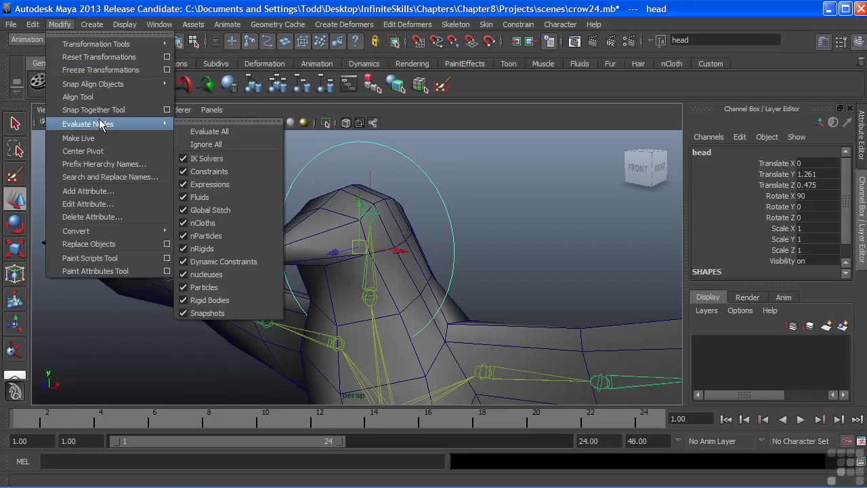
pyautogui.click(98, 70)
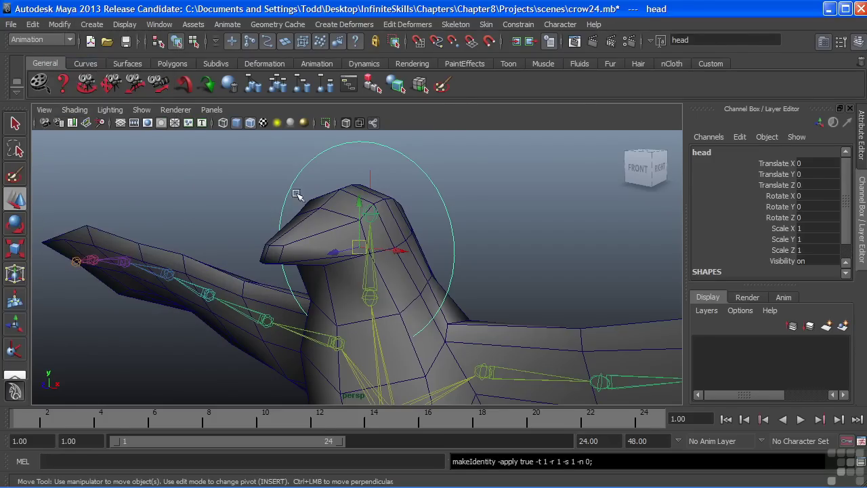
# - Parent the neck's ikHandle12 to the head control circle
pyautogui.click(370, 177)
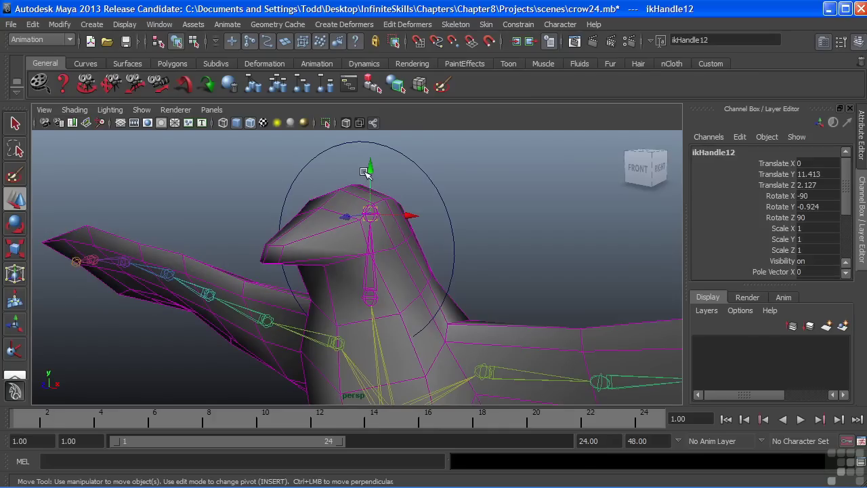
pyautogui.click(444, 209)
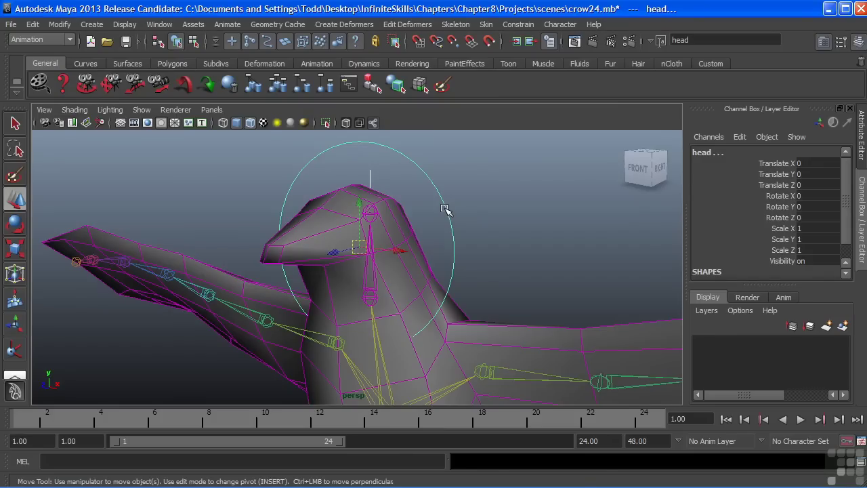
pyautogui.press('p')
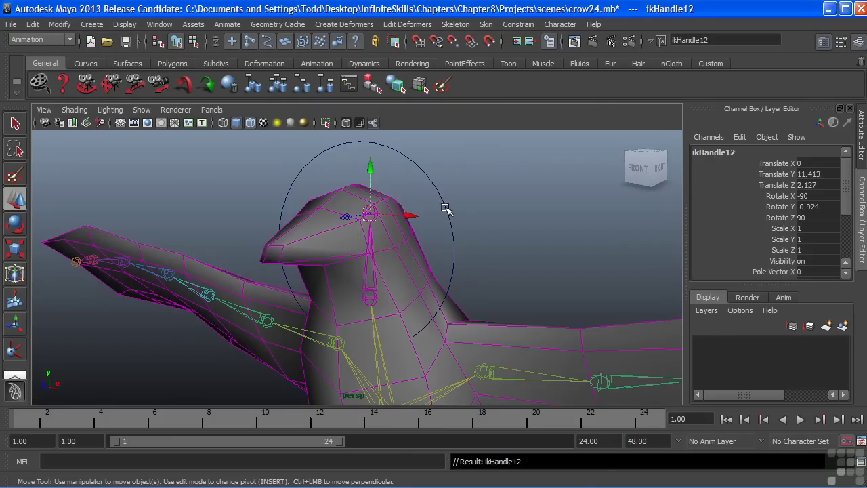
pyautogui.keyDown('alt'); pyautogui.moveTo(372, 238); pyautogui.dragTo(378, 240); pyautogui.keyUp('alt')
# - Test the head control by moving it sideways and rotating it about Y, and undo both changes
pyautogui.click(457, 211)
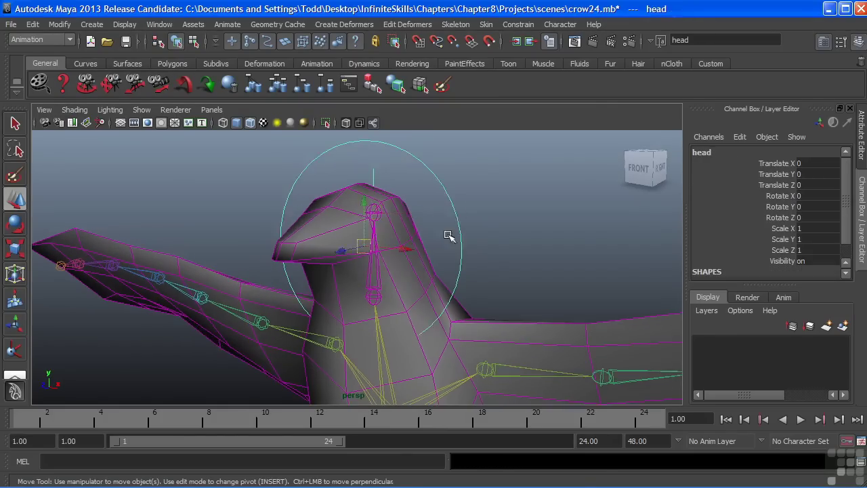
pyautogui.keyDown('alt'); pyautogui.moveTo(449, 236); pyautogui.dragTo(356, 260); pyautogui.keyUp('alt')
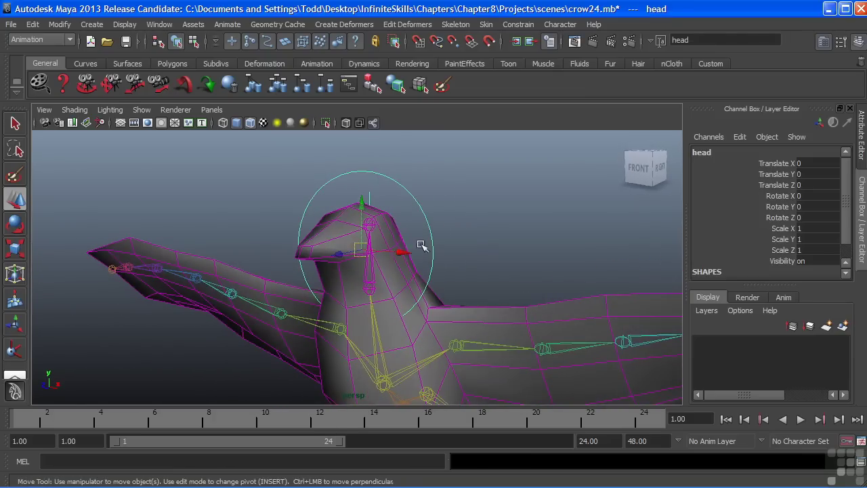
pyautogui.moveTo(400, 255)
pyautogui.mouseDown()
pyautogui.moveTo(396, 248)
pyautogui.moveTo(441, 253)
pyautogui.moveTo(366, 242)
pyautogui.moveTo(425, 262)
pyautogui.moveTo(384, 253)
pyautogui.moveTo(397, 255)
pyautogui.mouseUp()
pyautogui.moveTo(386, 258)
pyautogui.keyDown('alt'); pyautogui.mouseDown()
pyautogui.moveTo(240, 239)
pyautogui.moveTo(228, 248)
pyautogui.moveTo(332, 251)
pyautogui.moveTo(230, 252)
pyautogui.moveTo(300, 249)
pyautogui.moveTo(327, 260)
pyautogui.moveTo(413, 251)
pyautogui.moveTo(371, 264)
pyautogui.moveTo(396, 253)
pyautogui.mouseUp(); pyautogui.keyUp('alt')
pyautogui.hotkey('ctrl', 'z')
pyautogui.press('e')
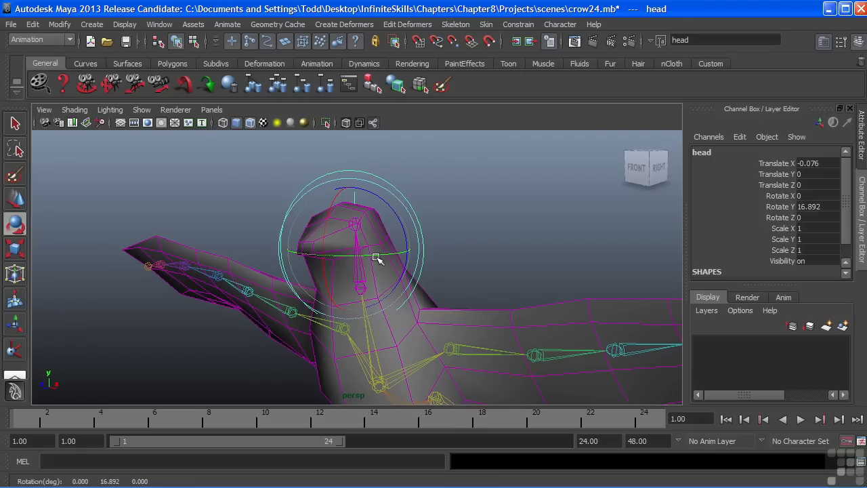
pyautogui.hotkey('ctrl', 'z')
pyautogui.hotkey('ctrl', 'z')
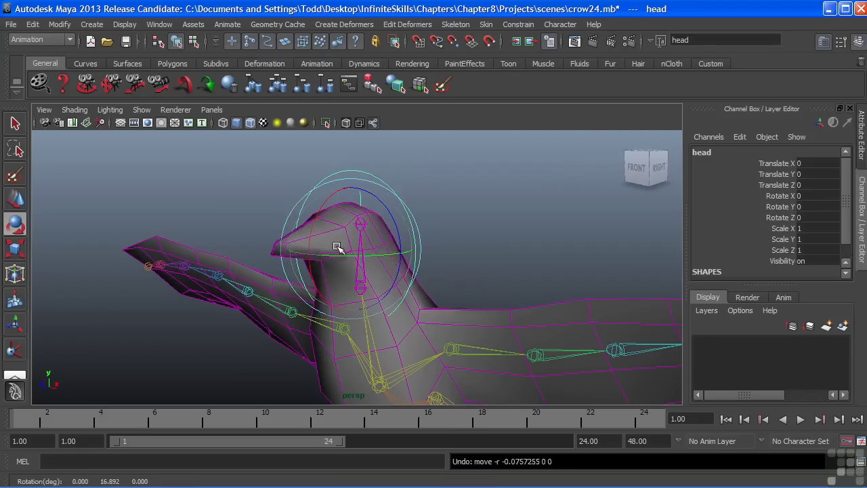
pyautogui.keyDown('alt'); pyautogui.moveTo(336, 246); pyautogui.dragTo(367, 243); pyautogui.keyUp('alt')
# - Create a NURBS circle at the origin between the crow's feet and scale it up uniformly
pyautogui.click(482, 213)
pyautogui.keyDown('alt'); pyautogui.moveTo(433, 220); pyautogui.dragTo(274, 268, button='right'); pyautogui.keyUp('alt')
pyautogui.keyDown('alt'); pyautogui.moveTo(271, 316); pyautogui.dragTo(274, 251, button='middle'); pyautogui.keyUp('alt')
pyautogui.keyDown('alt'); pyautogui.moveTo(430, 318); pyautogui.dragTo(381, 337, button='right'); pyautogui.keyUp('alt')
pyautogui.keyDown('alt'); pyautogui.moveTo(392, 325); pyautogui.dragTo(393, 304, button='middle'); pyautogui.keyUp('alt')
pyautogui.keyDown('alt'); pyautogui.moveTo(393, 304); pyautogui.dragTo(351, 306); pyautogui.keyUp('alt')
pyautogui.keyDown('alt'); pyautogui.moveTo(291, 312); pyautogui.dragTo(300, 313, button='right'); pyautogui.keyUp('alt')
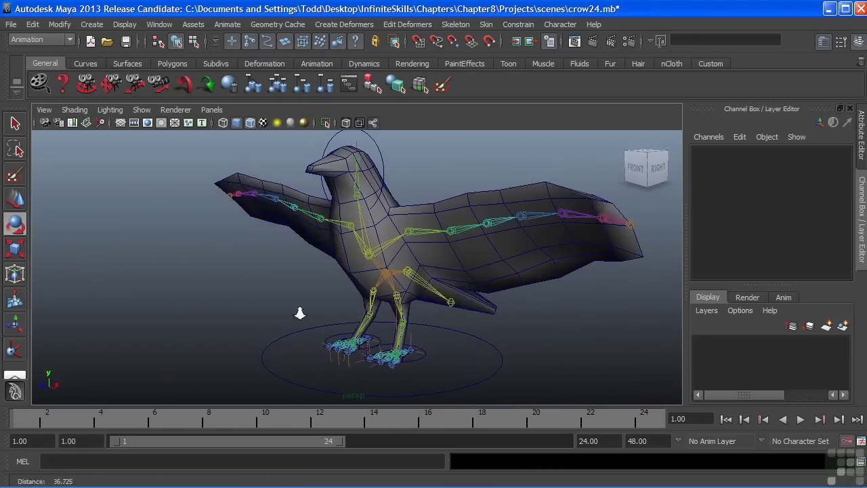
pyautogui.keyDown('alt'); pyautogui.moveTo(396, 201); pyautogui.dragTo(396, 190, button='middle'); pyautogui.keyUp('alt')
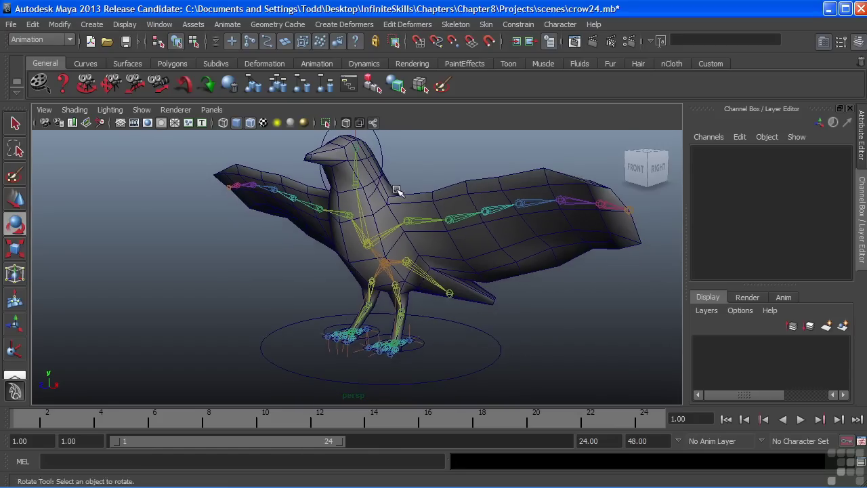
pyautogui.keyDown('alt'); pyautogui.moveTo(409, 285); pyautogui.dragTo(386, 269); pyautogui.keyUp('alt')
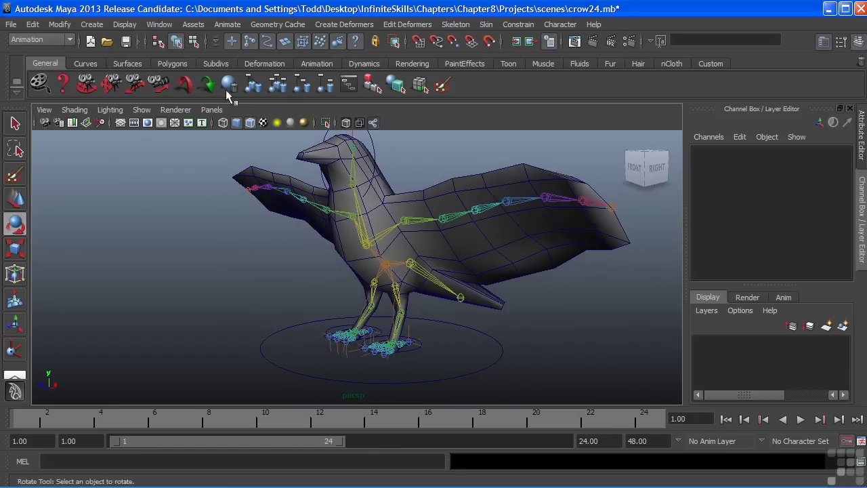
pyautogui.click(91, 23)
pyautogui.moveTo(133, 43)
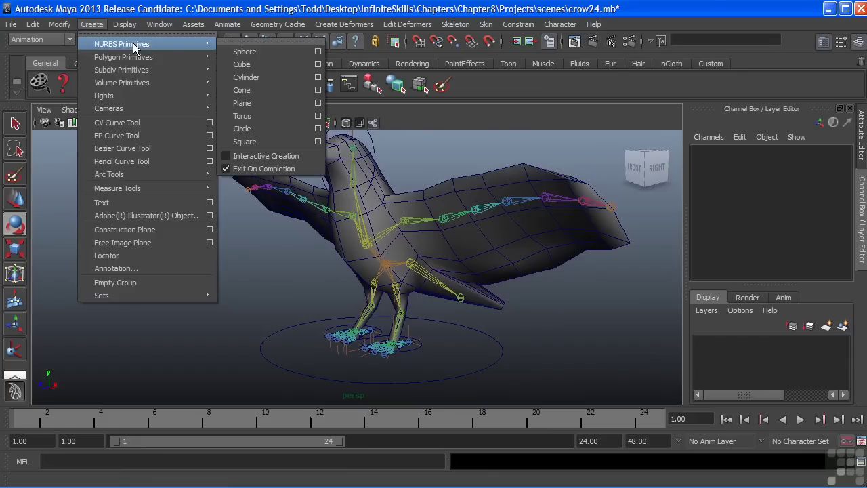
pyautogui.click(243, 130)
pyautogui.press('r')
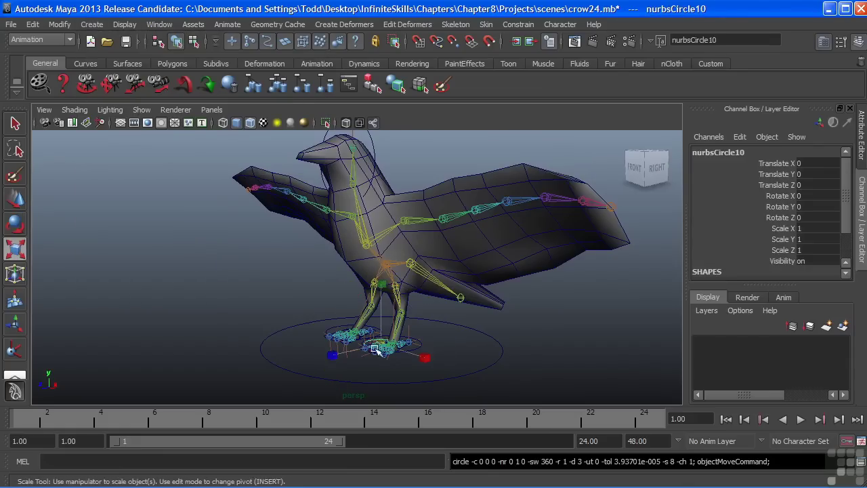
pyautogui.moveTo(382, 347); pyautogui.dragTo(509, 315)
# - Snap the new circle to the root joint in the crow's body and scale it uniformly to about 4.229
pyautogui.press('w')
pyautogui.press('v')
pyautogui.moveTo(380, 339); pyautogui.dragTo(386, 265)
pyautogui.keyDown('alt'); pyautogui.moveTo(290, 278); pyautogui.dragTo(333, 276); pyautogui.keyUp('alt')
pyautogui.keyDown('alt'); pyautogui.moveTo(333, 276); pyautogui.dragTo(420, 287, button='right'); pyautogui.keyUp('alt')
pyautogui.press('r')
pyautogui.moveTo(398, 261); pyautogui.dragTo(380, 285)
pyautogui.keyDown('alt'); pyautogui.moveTo(379, 285); pyautogui.dragTo(379, 285, button='right'); pyautogui.keyUp('alt')
pyautogui.keyDown('alt'); pyautogui.moveTo(378, 285); pyautogui.dragTo(294, 260); pyautogui.keyUp('alt')
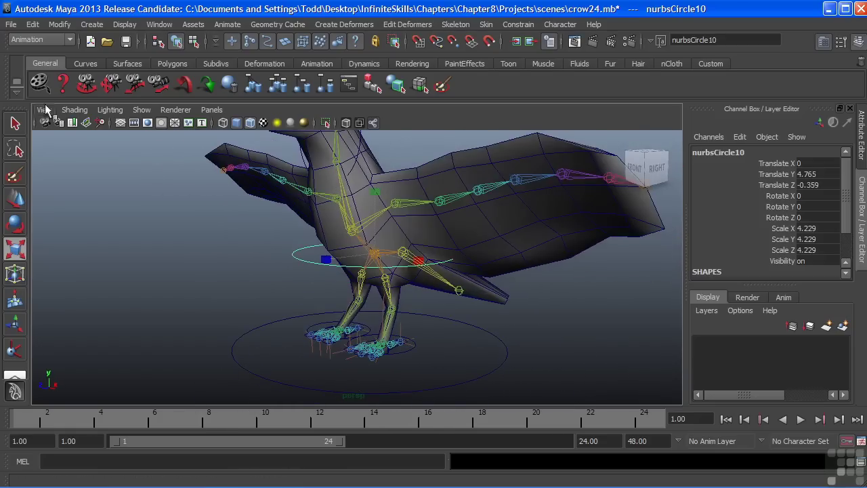
# - Freeze the new circle's transformations and delete its construction history
pyautogui.click(59, 24)
pyautogui.click(83, 70)
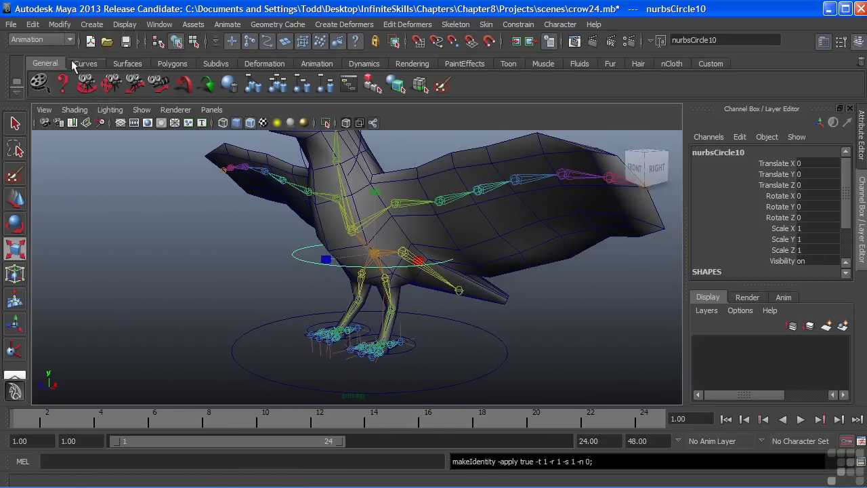
pyautogui.click(33, 24)
pyautogui.moveTo(69, 166)
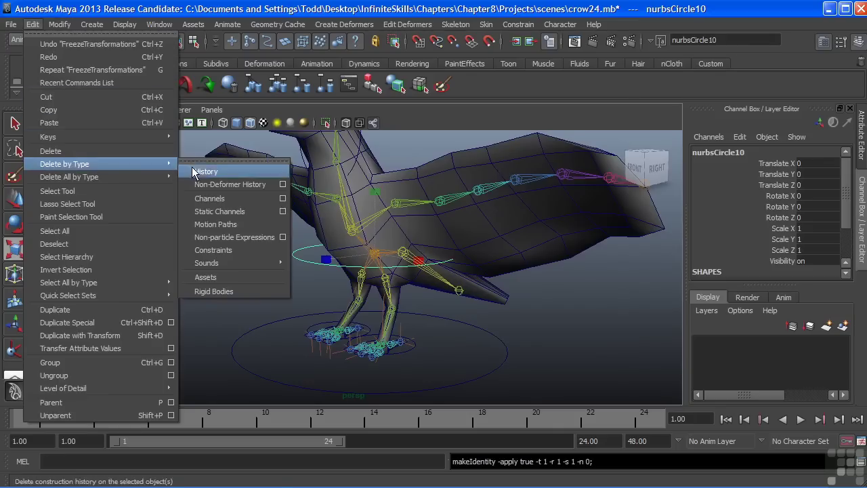
pyautogui.click(193, 169)
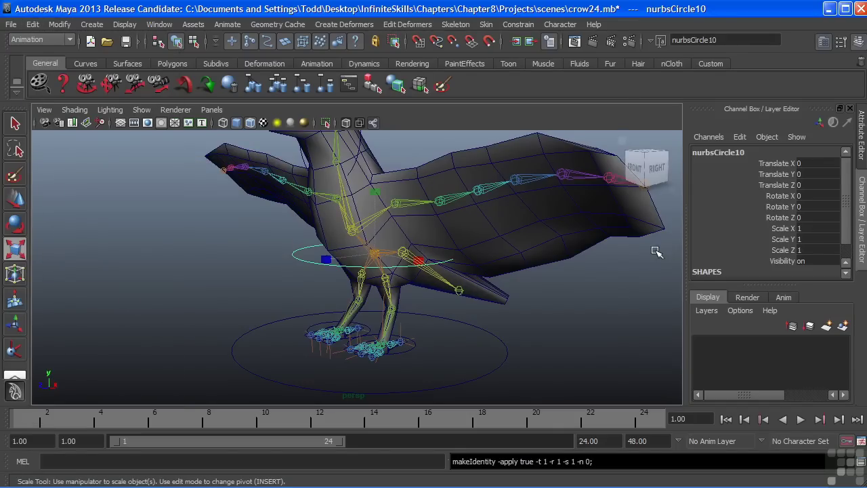
# - Rename the circle around the crow's body as body
pyautogui.keyDown('alt'); pyautogui.moveTo(612, 256); pyautogui.dragTo(458, 273); pyautogui.keyUp('alt')
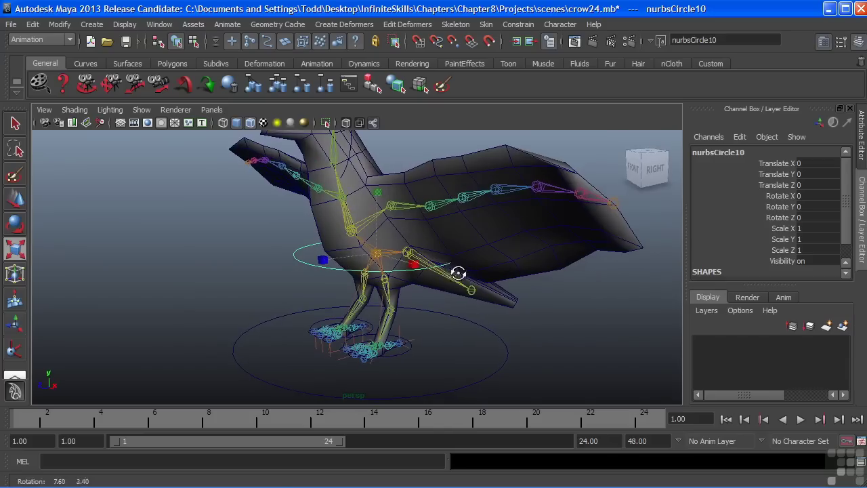
pyautogui.doubleClick(725, 153)
pyautogui.write('body')
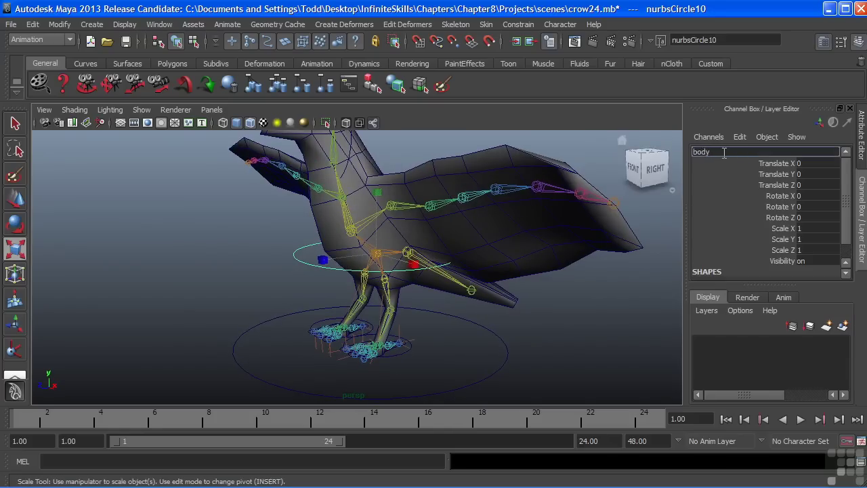
pyautogui.press('Return')
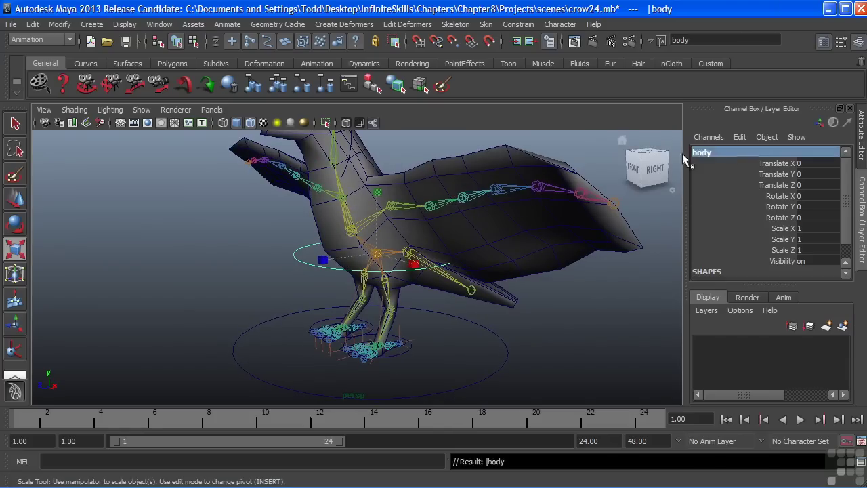
# - Parent-constrain the root joint to the body circle with Maintain offset on and all translate and rotate axes constrained
pyautogui.press('q')
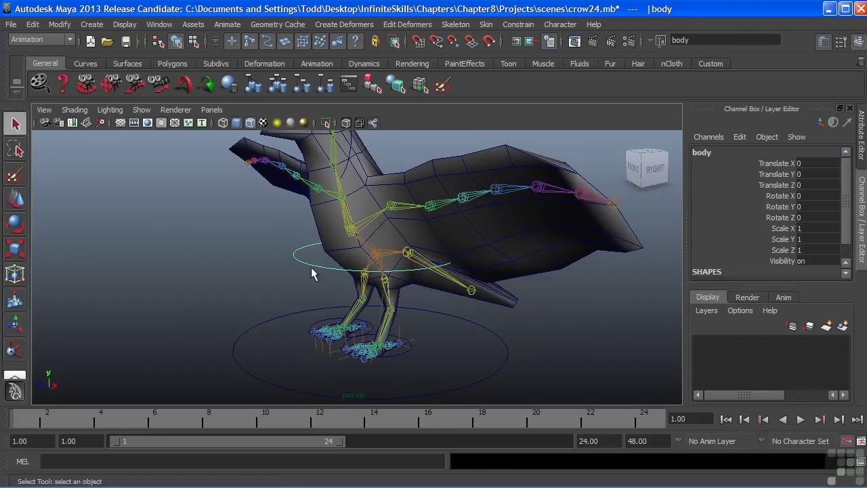
pyautogui.click(375, 251)
pyautogui.keyDown('alt'); pyautogui.moveTo(340, 258); pyautogui.dragTo(390, 267); pyautogui.keyUp('alt')
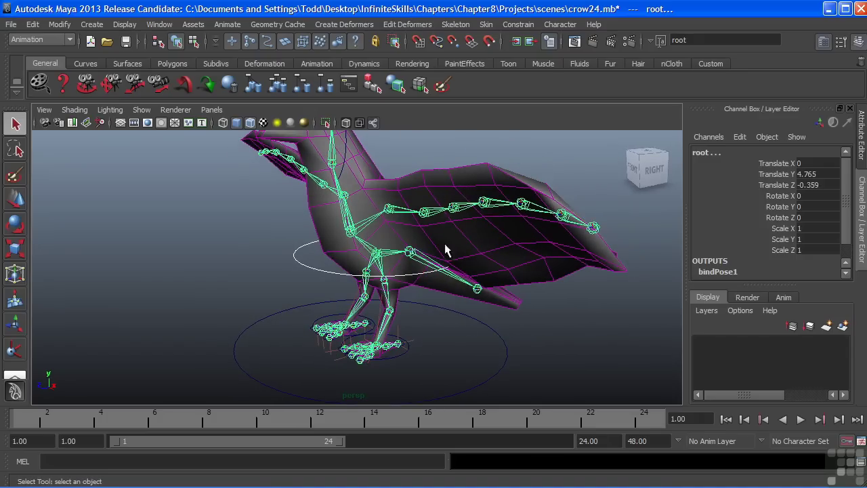
pyautogui.keyDown('alt'); pyautogui.moveTo(446, 251); pyautogui.dragTo(423, 236); pyautogui.keyUp('alt')
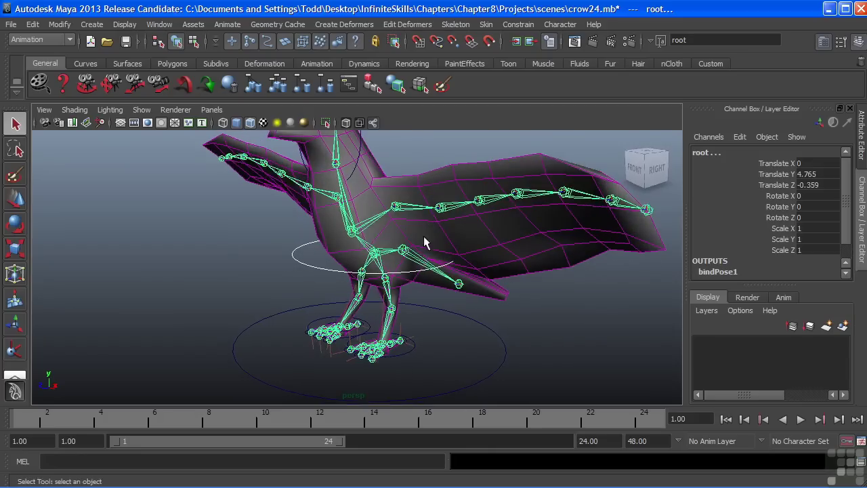
pyautogui.click(518, 25)
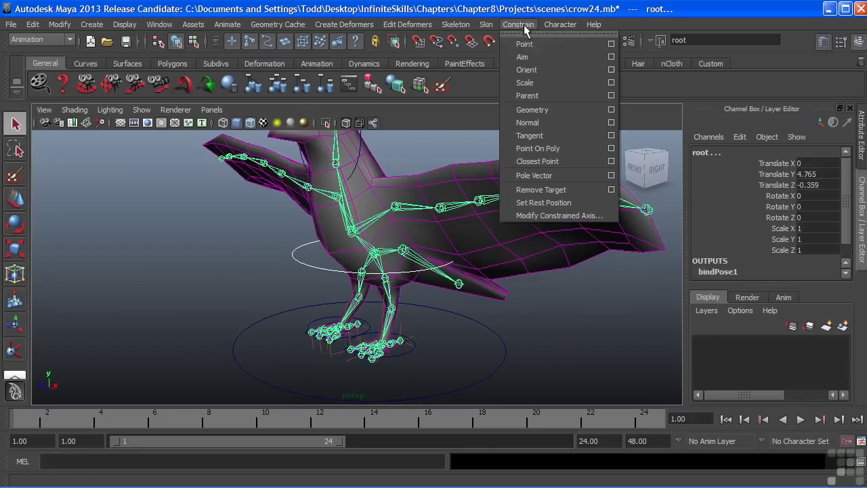
pyautogui.click(610, 96)
pyautogui.moveTo(561, 44); pyautogui.dragTo(622, 38)
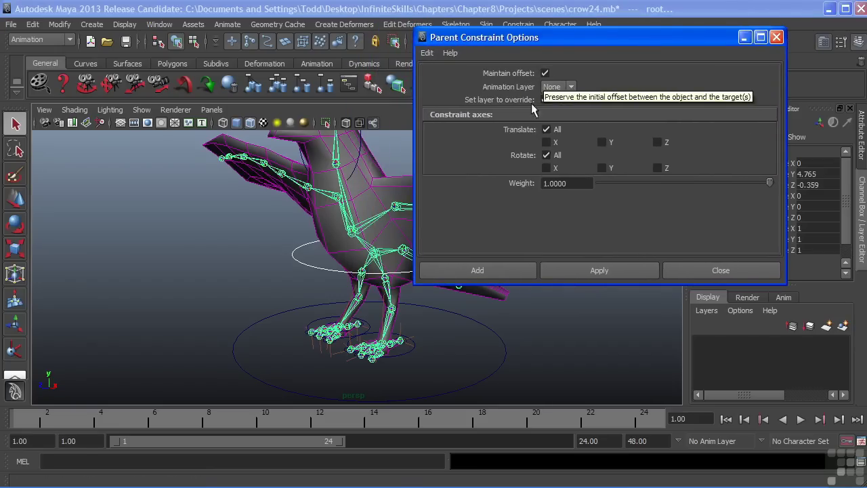
pyautogui.keyDown('alt'); pyautogui.moveTo(352, 212); pyautogui.dragTo(321, 262); pyautogui.keyUp('alt')
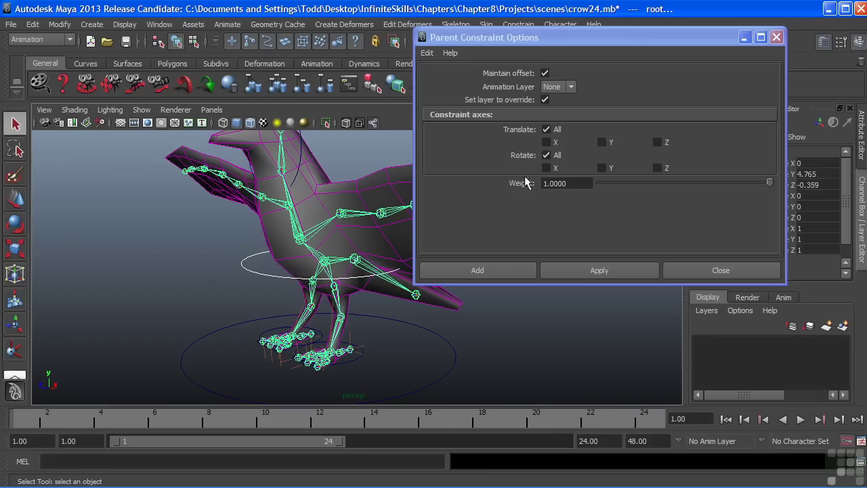
pyautogui.click(486, 271)
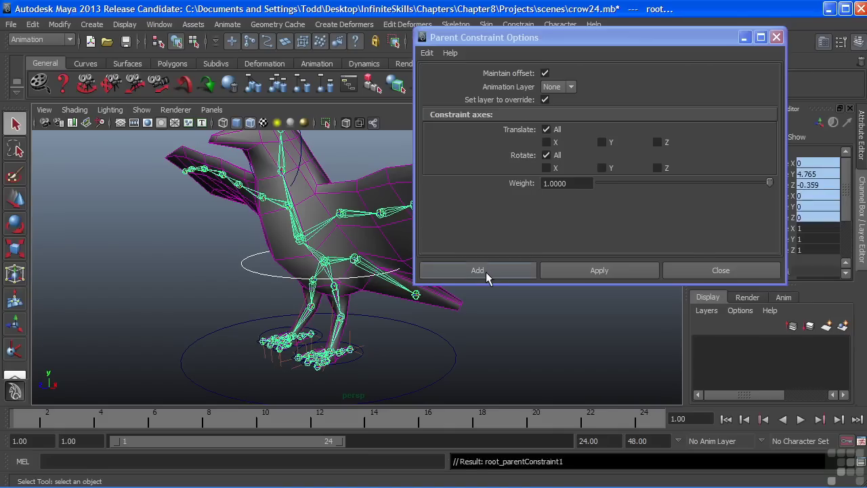
# - Test the body control by rotating it about 7.25 degrees in the negative Z direction, and undo the rotation
pyautogui.keyDown('alt'); pyautogui.moveTo(341, 261); pyautogui.dragTo(338, 258); pyautogui.keyUp('alt')
pyautogui.click(255, 271)
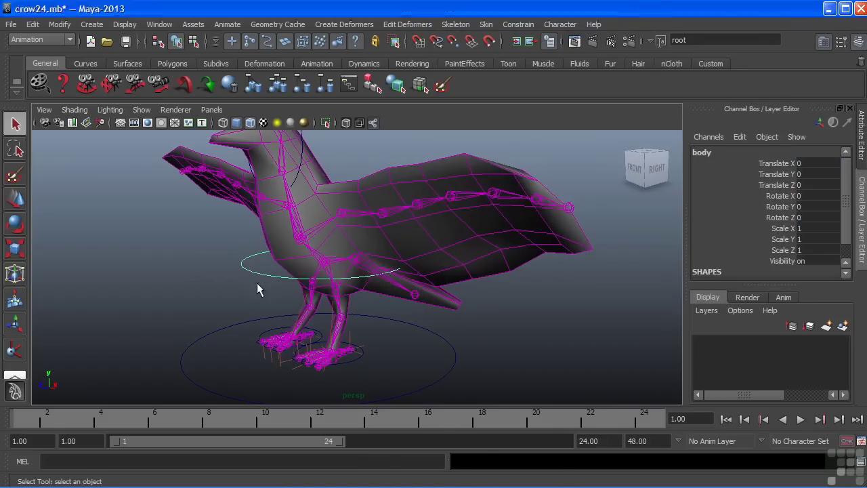
pyautogui.keyDown('alt'); pyautogui.moveTo(258, 285); pyautogui.dragTo(254, 284); pyautogui.keyUp('alt')
pyautogui.press('e')
pyautogui.moveTo(362, 245)
pyautogui.mouseDown()
pyautogui.moveTo(332, 242)
pyautogui.moveTo(368, 238)
pyautogui.moveTo(351, 236)
pyautogui.moveTo(360, 251)
pyautogui.mouseUp()
pyautogui.hotkey('ctrl', 'z')
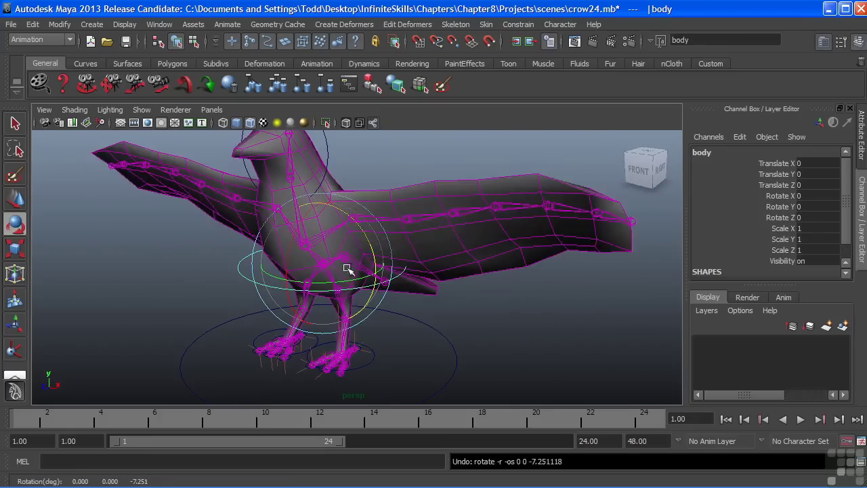
# - Move the body control freely to about 0.103 in Translate X, 0.236 in Translate Y and -0.145 in Translate Z
pyautogui.moveTo(280, 271)
pyautogui.mouseDown()
pyautogui.moveTo(285, 260)
pyautogui.moveTo(273, 271)
pyautogui.mouseUp()
pyautogui.press('w')
pyautogui.moveTo(335, 264)
pyautogui.mouseDown()
pyautogui.moveTo(304, 277)
pyautogui.moveTo(357, 255)
pyautogui.moveTo(330, 247)
pyautogui.moveTo(354, 267)
pyautogui.moveTo(310, 271)
pyautogui.moveTo(347, 272)
pyautogui.moveTo(332, 270)
pyautogui.mouseUp()
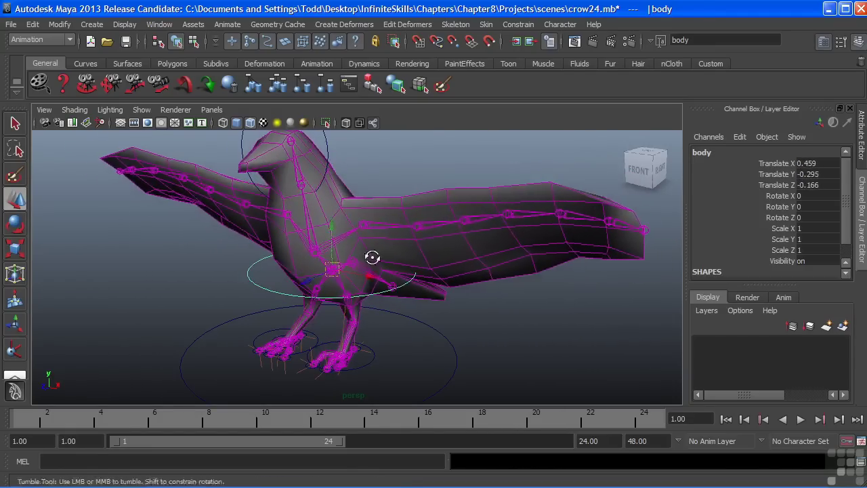
pyautogui.keyDown('alt'); pyautogui.moveTo(372, 257); pyautogui.dragTo(323, 271, button='right'); pyautogui.keyUp('alt')
pyautogui.keyDown('alt'); pyautogui.moveTo(323, 271); pyautogui.dragTo(326, 285, button='middle'); pyautogui.keyUp('alt')
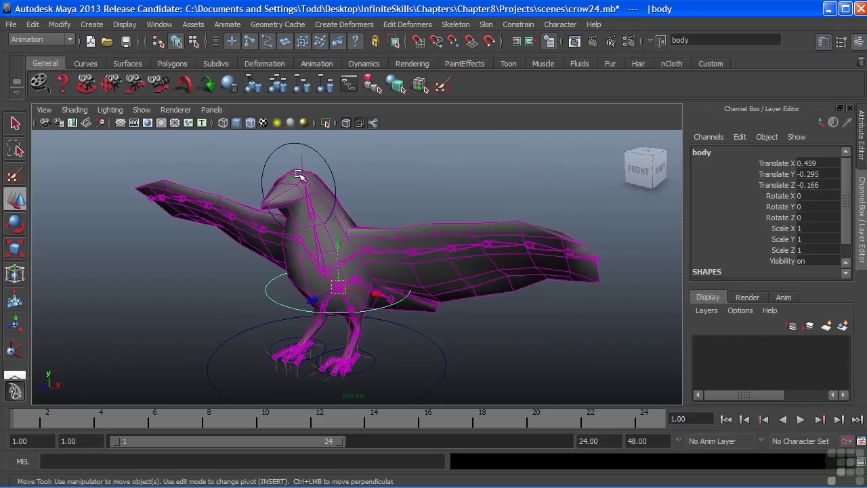
pyautogui.moveTo(340, 287)
pyautogui.mouseDown()
pyautogui.moveTo(323, 286)
pyautogui.moveTo(353, 298)
pyautogui.moveTo(329, 277)
pyautogui.moveTo(347, 307)
pyautogui.moveTo(333, 278)
pyautogui.mouseUp()
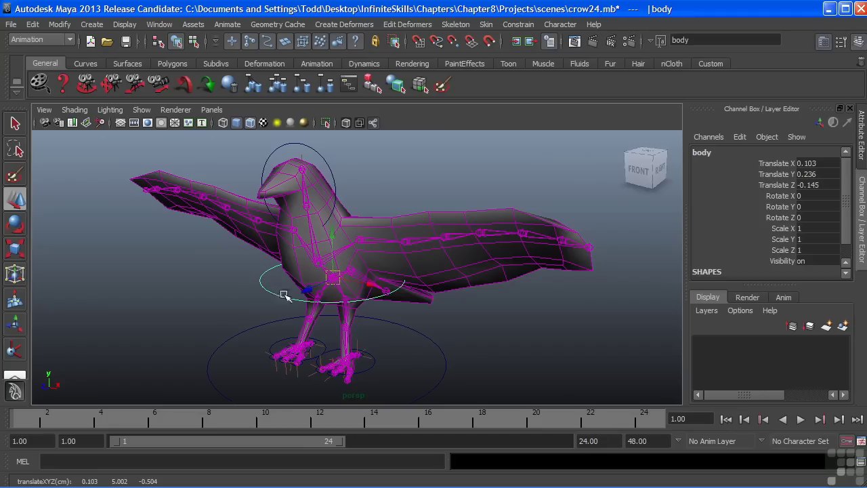
# - Test the body control with a free move to about 0.282, 0.615, -0.387 in Translate XYZ, and undo all its test moves
pyautogui.moveTo(335, 277); pyautogui.dragTo(316, 278)
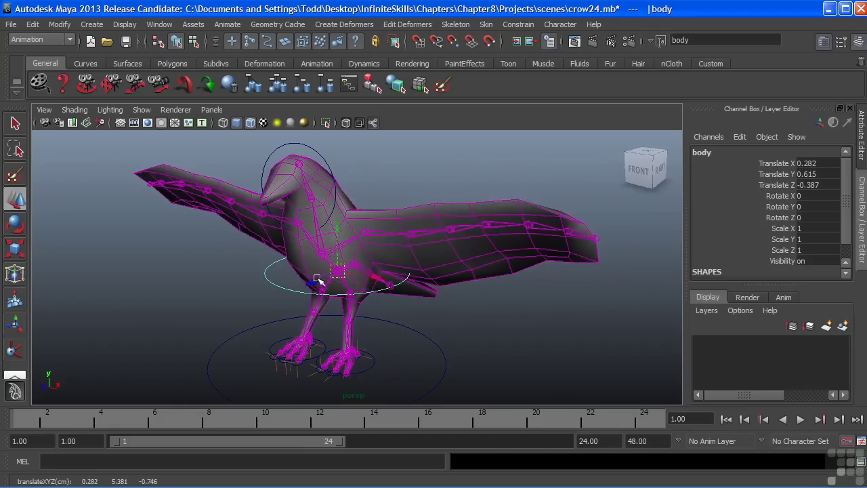
pyautogui.hotkey('ctrl', 'z')
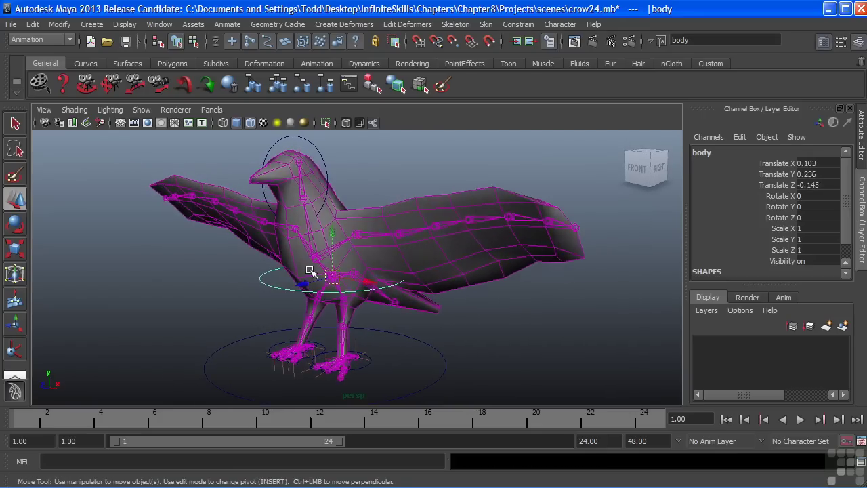
pyautogui.hotkey('ctrl', 'z')
pyautogui.keyDown('alt'); pyautogui.moveTo(310, 271); pyautogui.dragTo(288, 240, button='middle'); pyautogui.keyUp('alt')
pyautogui.keyDown('alt'); pyautogui.moveTo(289, 241); pyautogui.dragTo(299, 243, button='right'); pyautogui.keyUp('alt')
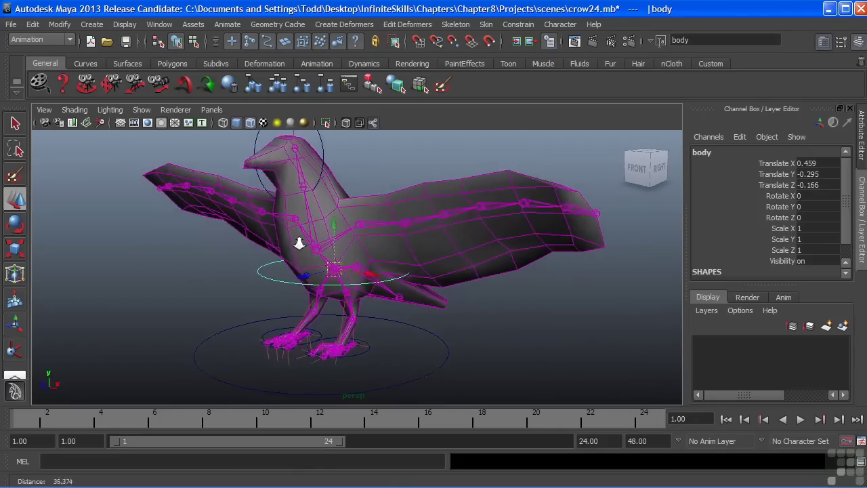
pyautogui.hotkey('ctrl', 'z')
pyautogui.hotkey('ctrl', 'z')
pyautogui.hotkey('ctrl', 'z')
# - Create a NURBS circle around the crow's upper body at about 6.018 in Translate Y and 1.151 in Z, scaled uniformly to about 4.374
pyautogui.keyDown('alt'); pyautogui.moveTo(326, 238); pyautogui.dragTo(379, 248); pyautogui.keyUp('alt')
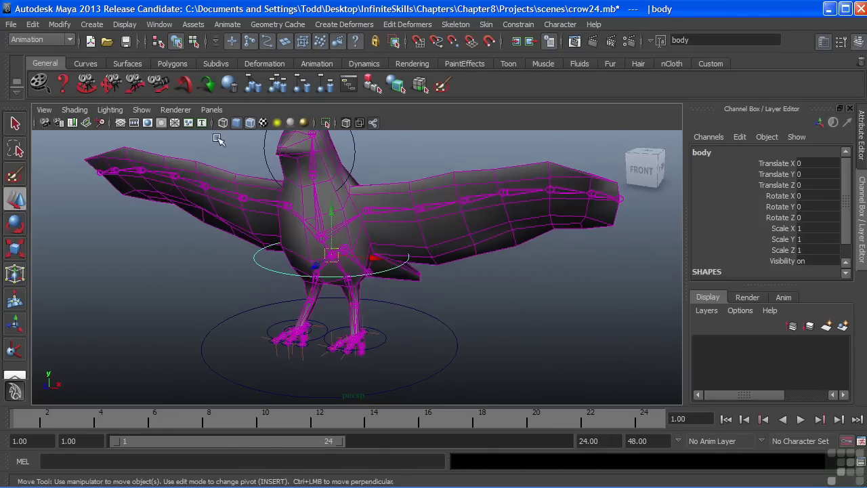
pyautogui.click(99, 25)
pyautogui.moveTo(122, 48)
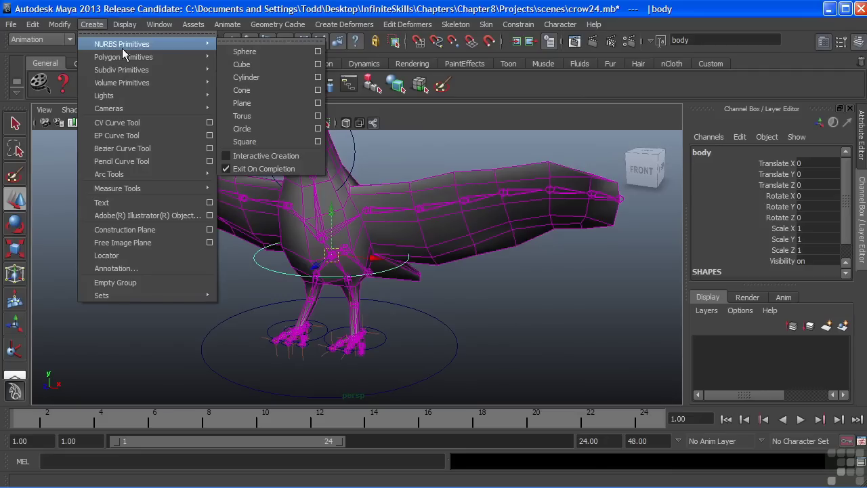
pyautogui.click(248, 131)
pyautogui.moveTo(332, 341); pyautogui.dragTo(328, 261)
pyautogui.press('r')
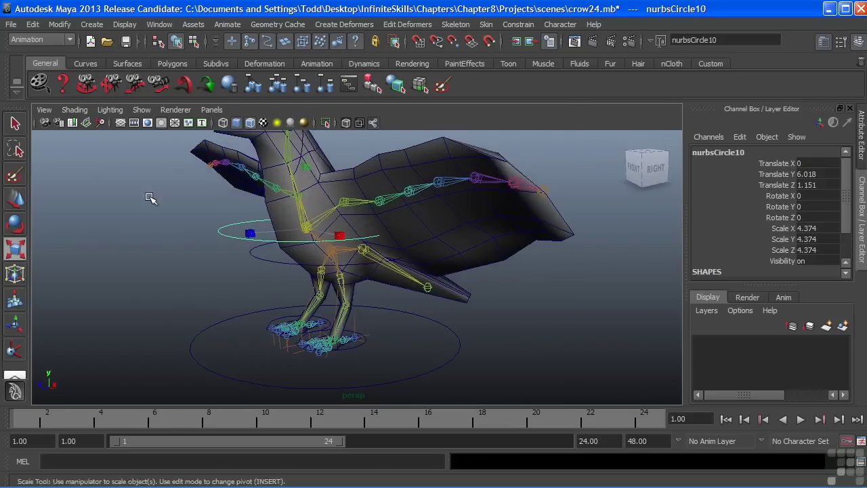
# - Freeze the transformations of the upper-body circle and delete its history
pyautogui.click(59, 24)
pyautogui.click(75, 70)
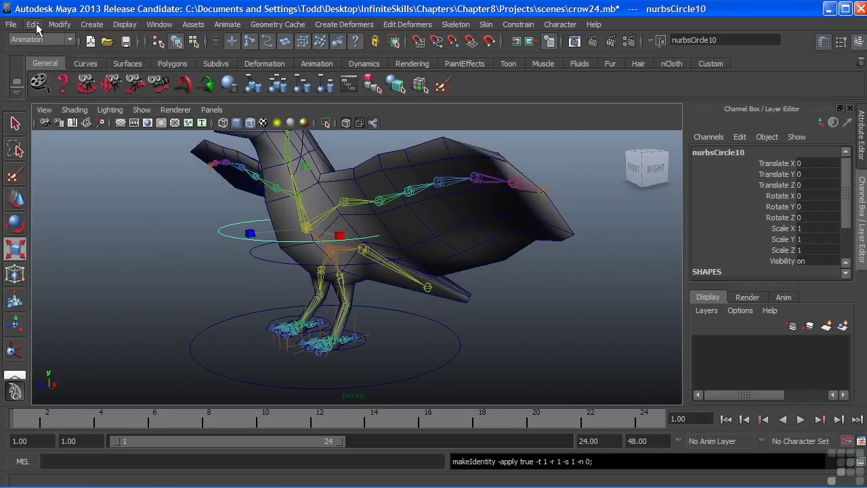
pyautogui.click(33, 24)
pyautogui.moveTo(67, 164)
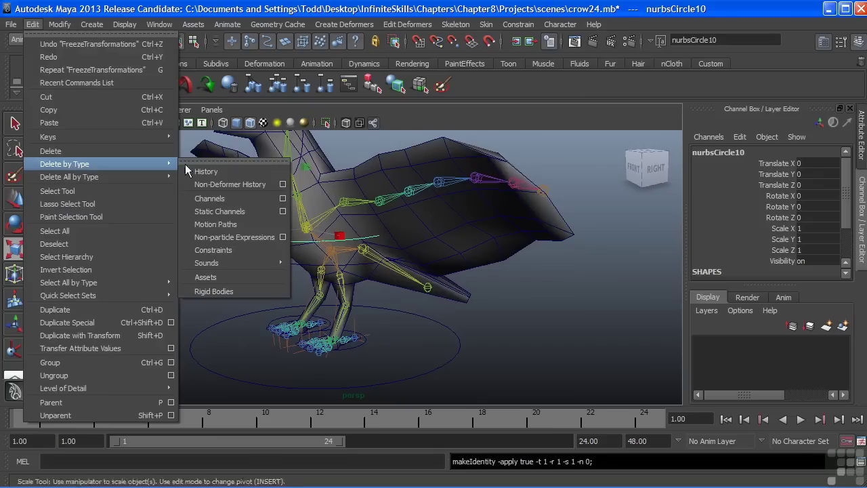
pyautogui.click(218, 172)
# - Parent-constrain the body joint just above the root to the upper-body circle
pyautogui.click(303, 231)
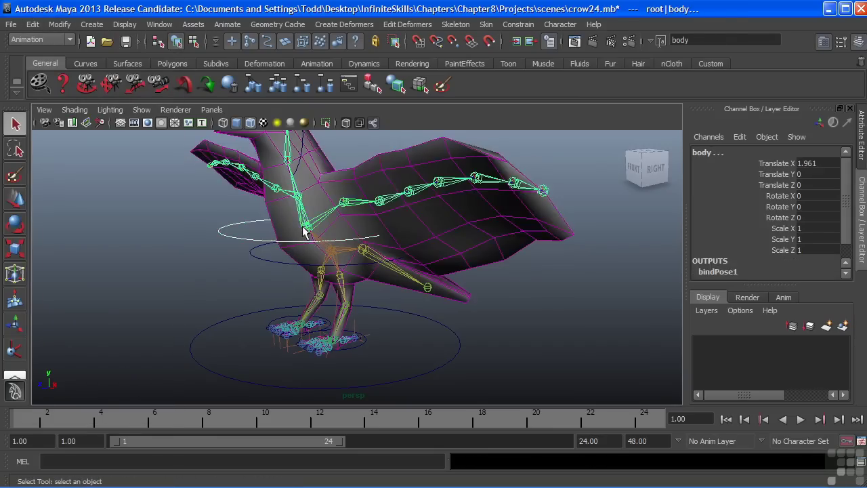
pyautogui.keyDown('alt'); pyautogui.moveTo(230, 241); pyautogui.dragTo(253, 241); pyautogui.keyUp('alt')
pyautogui.keyDown('alt'); pyautogui.moveTo(253, 242); pyautogui.dragTo(294, 242, button='right'); pyautogui.keyUp('alt')
pyautogui.keyDown('alt'); pyautogui.moveTo(294, 242); pyautogui.dragTo(305, 257, button='middle'); pyautogui.keyUp('alt')
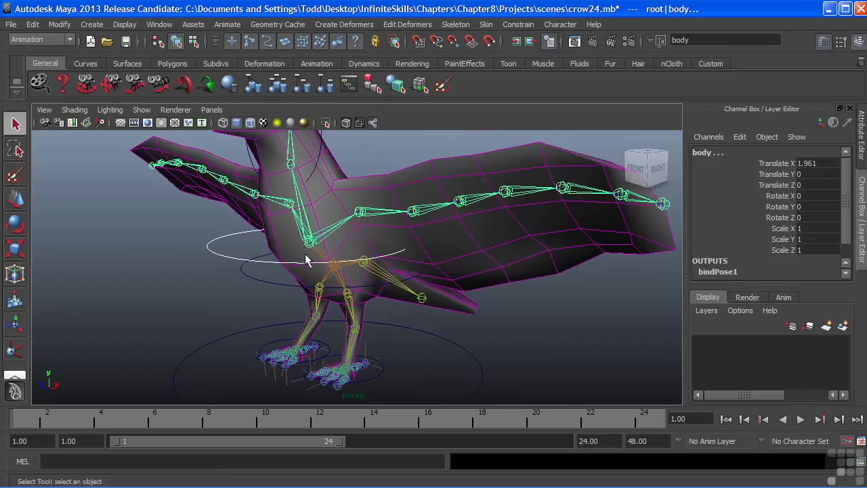
pyautogui.click(519, 24)
pyautogui.click(532, 94)
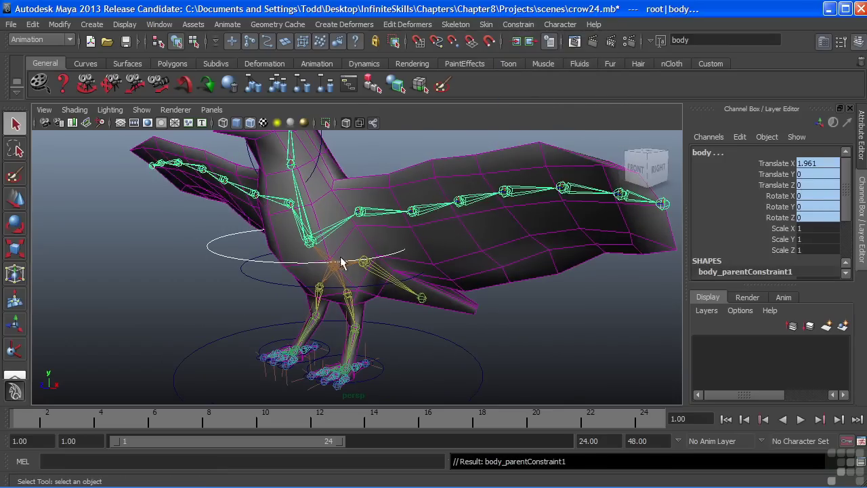
# - Rename the circle around the crow's upper body as upperBody
pyautogui.keyDown('alt'); pyautogui.moveTo(341, 263); pyautogui.dragTo(276, 269); pyautogui.keyUp('alt')
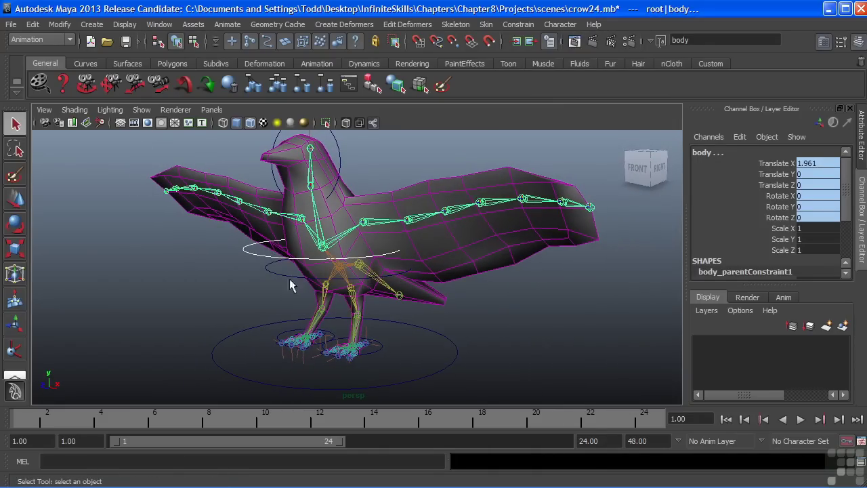
pyautogui.click(289, 258)
pyautogui.click(713, 152)
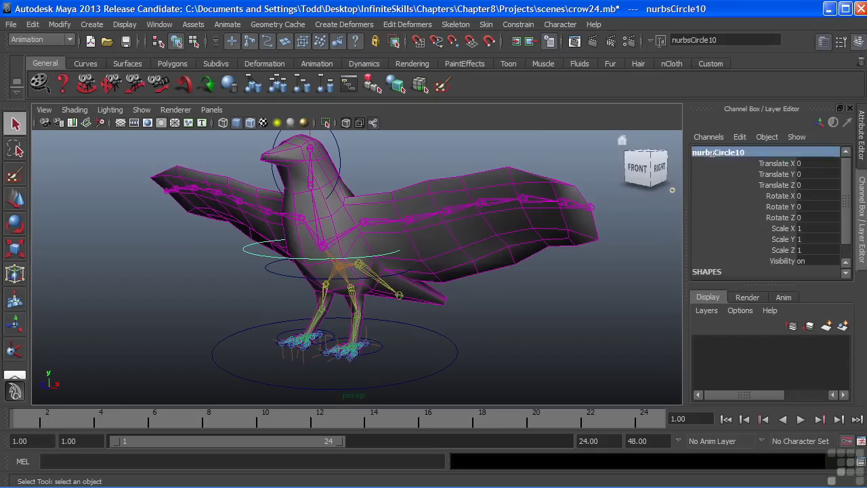
pyautogui.write('upper')
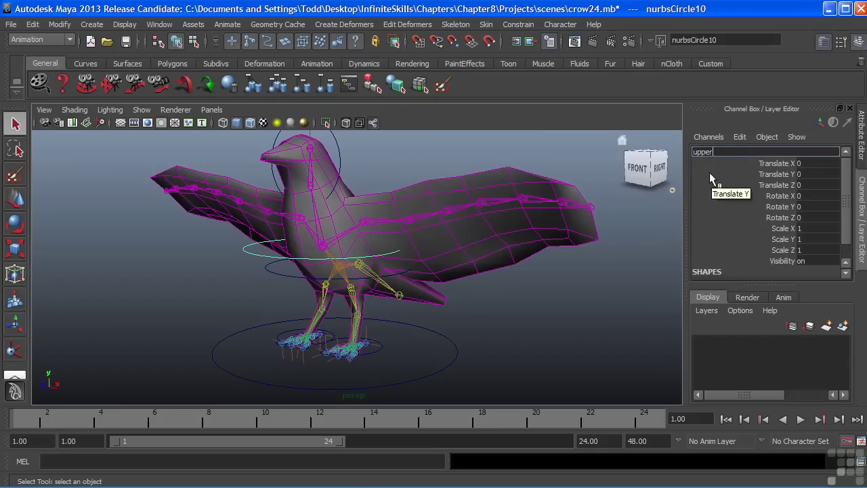
pyautogui.write('Body')
pyautogui.press('Return')
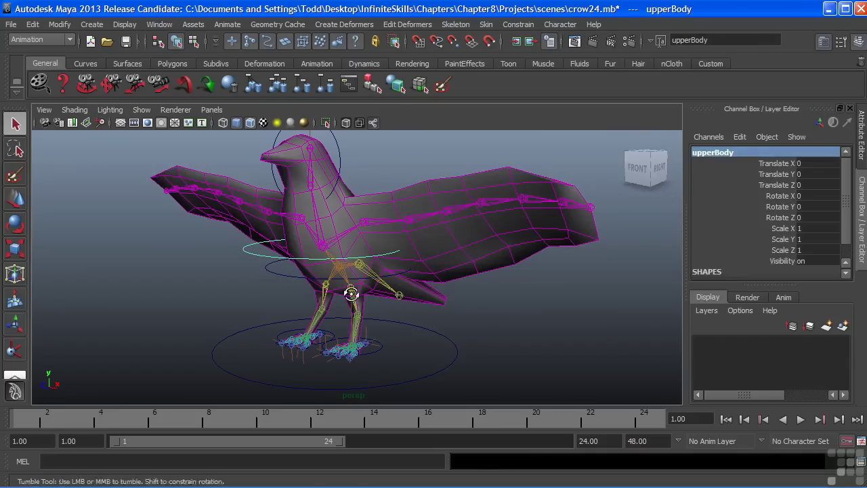
# - Move the inner toe control circle of the crow's right foot freely to about -0.001, -0.092, 0.06 in Translate XYZ
pyautogui.keyDown('alt'); pyautogui.moveTo(351, 293); pyautogui.dragTo(292, 253); pyautogui.keyUp('alt')
pyautogui.keyDown('alt'); pyautogui.moveTo(292, 253); pyautogui.dragTo(474, 236, button='right'); pyautogui.keyUp('alt')
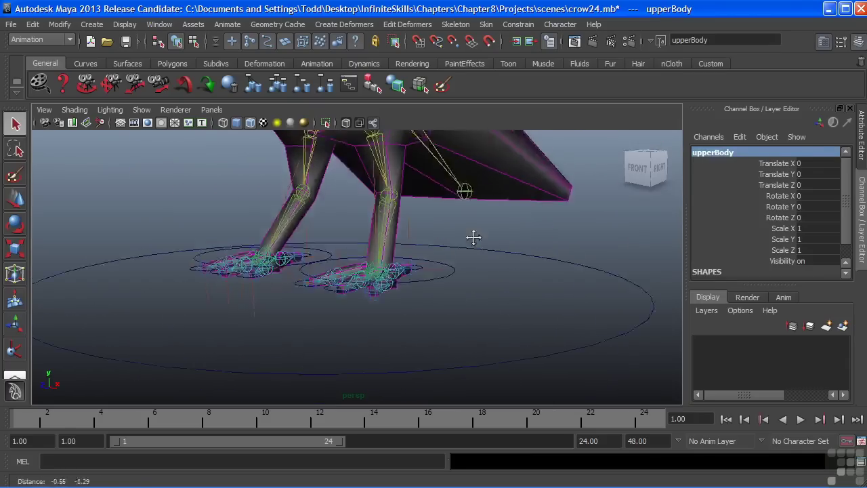
pyautogui.keyDown('alt'); pyautogui.moveTo(474, 238); pyautogui.dragTo(369, 302); pyautogui.keyUp('alt')
pyautogui.keyDown('alt'); pyautogui.moveTo(363, 304); pyautogui.dragTo(384, 300, button='right'); pyautogui.keyUp('alt')
pyautogui.keyDown('alt'); pyautogui.moveTo(383, 300); pyautogui.dragTo(428, 285, button='middle'); pyautogui.keyUp('alt')
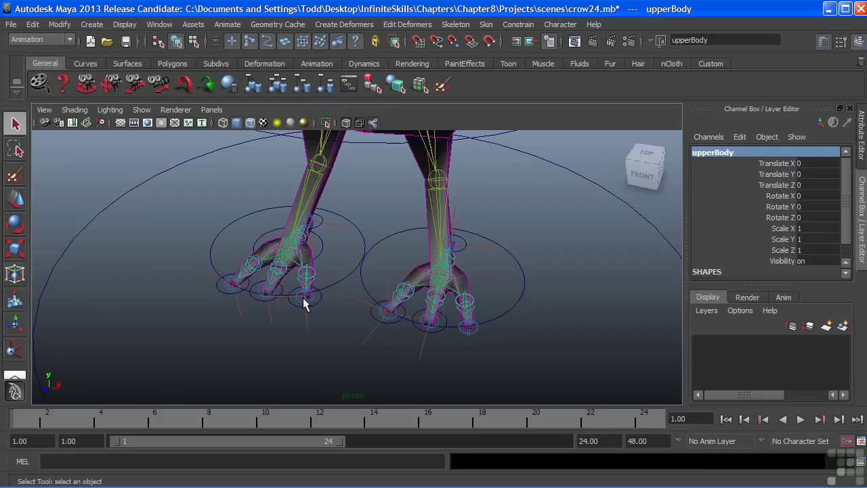
pyautogui.click(315, 315)
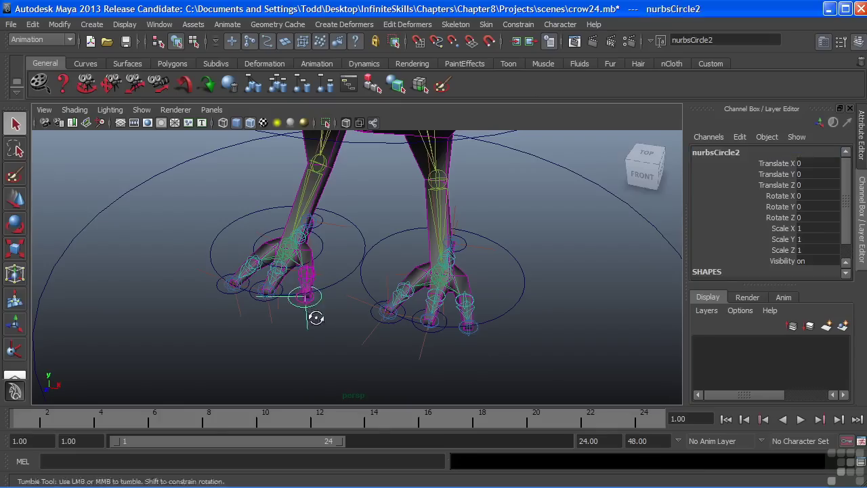
pyautogui.keyDown('alt'); pyautogui.moveTo(315, 313); pyautogui.dragTo(321, 237); pyautogui.keyUp('alt')
pyautogui.press('w')
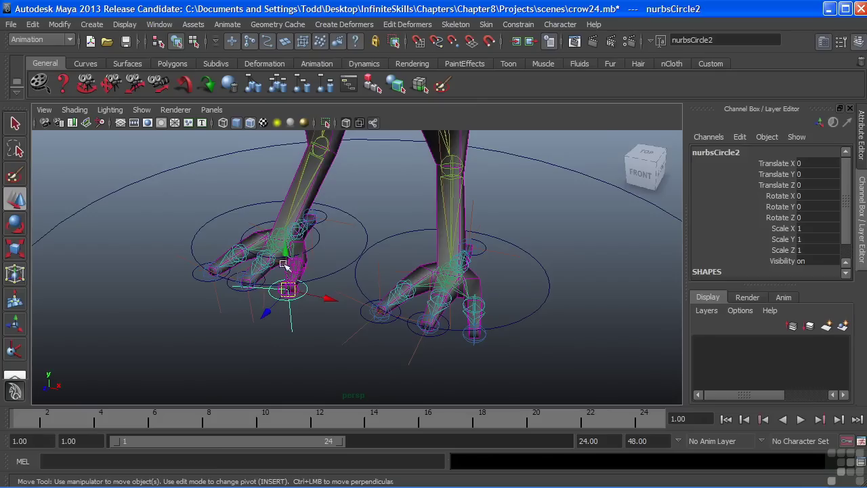
pyautogui.moveTo(290, 290); pyautogui.dragTo(224, 313)
pyautogui.keyDown('alt'); pyautogui.moveTo(224, 313); pyautogui.dragTo(292, 304, button='right'); pyautogui.keyUp('alt')
pyautogui.keyDown('alt'); pyautogui.moveTo(292, 304); pyautogui.dragTo(350, 293, button='middle'); pyautogui.keyUp('alt')
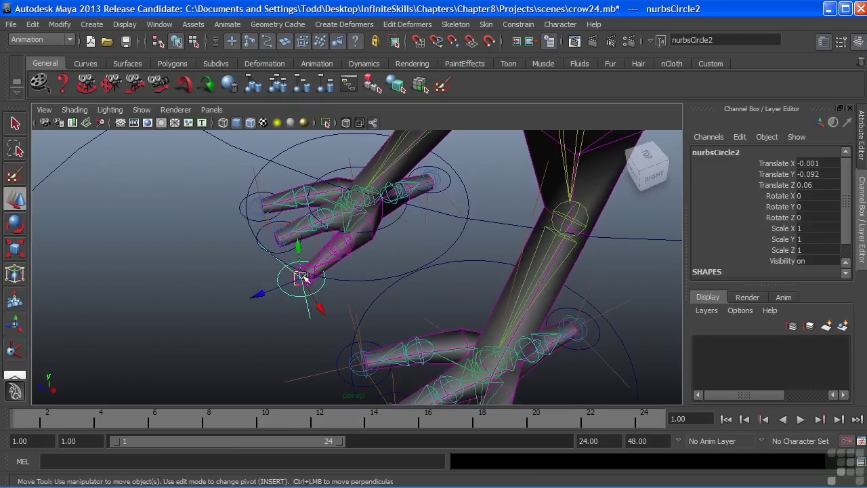
# - Test the same toe control with a free move to about 0.009, -0.059, -0.033 in Translate XYZ, and undo that move
pyautogui.moveTo(302, 277)
pyautogui.mouseDown()
pyautogui.moveTo(313, 272)
pyautogui.moveTo(295, 253)
pyautogui.moveTo(319, 264)
pyautogui.moveTo(319, 275)
pyautogui.moveTo(294, 260)
pyautogui.moveTo(329, 269)
pyautogui.moveTo(302, 268)
pyautogui.moveTo(340, 273)
pyautogui.moveTo(282, 275)
pyautogui.moveTo(307, 274)
pyautogui.mouseUp()
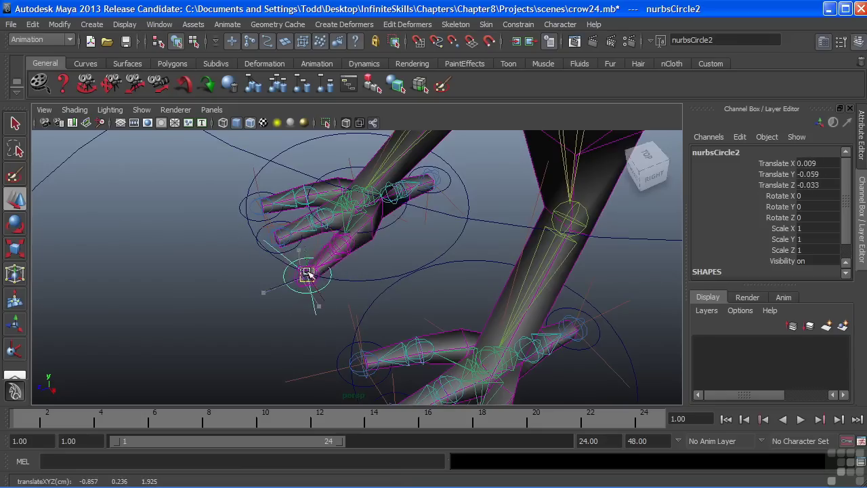
pyautogui.hotkey('ctrl', 'z')
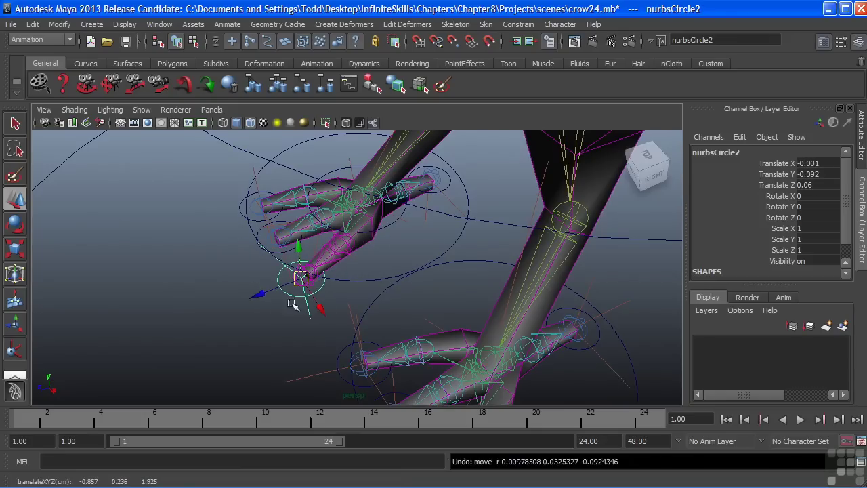
# - Test the smaller control circle around the middle of the crow's right foot with a free move, and undo it
pyautogui.keyDown('alt'); pyautogui.moveTo(292, 304); pyautogui.dragTo(388, 249); pyautogui.keyUp('alt')
pyautogui.click(383, 247)
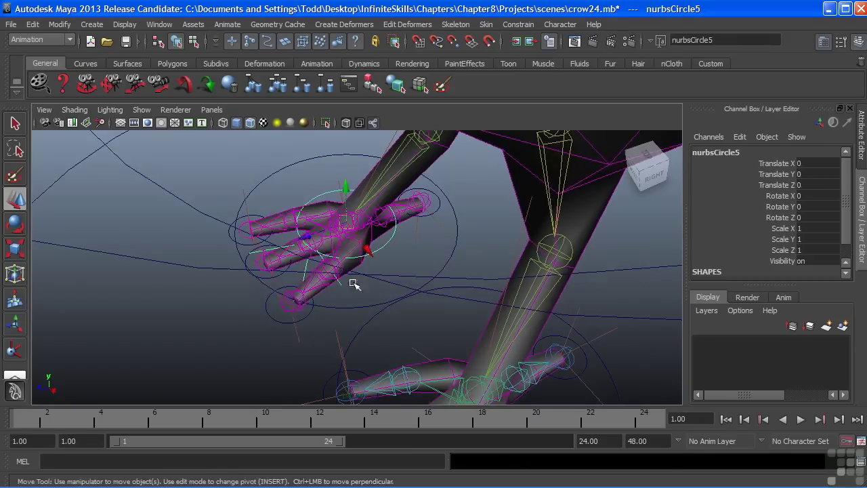
pyautogui.keyDown('alt'); pyautogui.moveTo(352, 283); pyautogui.dragTo(307, 285); pyautogui.keyUp('alt')
pyautogui.keyDown('alt'); pyautogui.moveTo(307, 284); pyautogui.dragTo(410, 280, button='right'); pyautogui.keyUp('alt')
pyautogui.keyDown('alt'); pyautogui.moveTo(379, 272); pyautogui.dragTo(377, 295, button='middle'); pyautogui.keyUp('alt')
pyautogui.keyDown('alt'); pyautogui.moveTo(377, 296); pyautogui.dragTo(358, 288); pyautogui.keyUp('alt')
pyautogui.moveTo(332, 234); pyautogui.dragTo(323, 253)
pyautogui.hotkey('ctrl', 'z')
# - Create an IK handle from the base joint to the tip joint of the left foot's outer toe
pyautogui.keyDown('alt'); pyautogui.moveTo(409, 251); pyautogui.dragTo(307, 252, button='right'); pyautogui.keyUp('alt')
pyautogui.keyDown('alt'); pyautogui.moveTo(417, 287); pyautogui.dragTo(353, 197, button='middle'); pyautogui.keyUp('alt')
pyautogui.keyDown('alt'); pyautogui.moveTo(325, 215); pyautogui.dragTo(340, 233, button='right'); pyautogui.keyUp('alt')
pyautogui.keyDown('alt'); pyautogui.moveTo(340, 234); pyautogui.dragTo(365, 220); pyautogui.keyUp('alt')
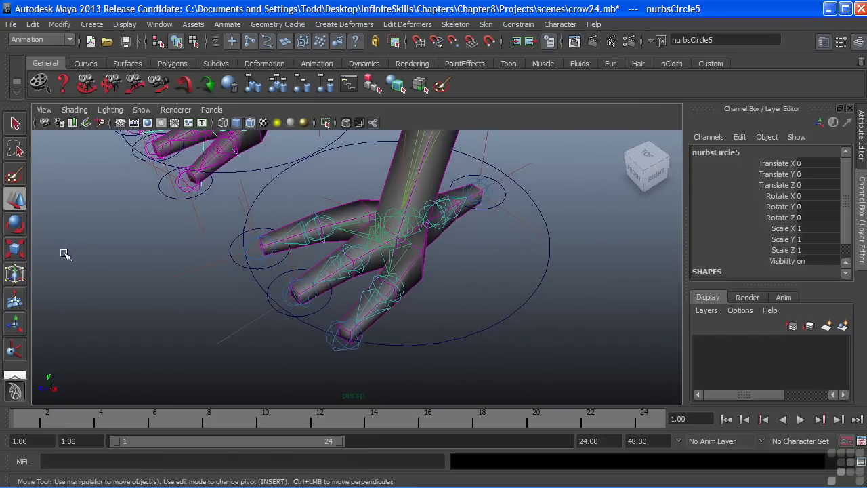
pyautogui.click(15, 351)
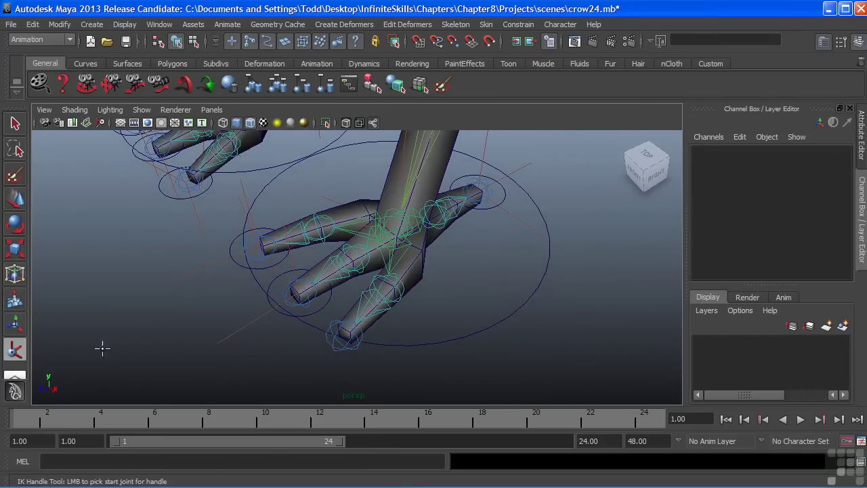
pyautogui.click(400, 292)
pyautogui.click(344, 332)
pyautogui.keyDown('alt'); pyautogui.moveTo(381, 300); pyautogui.dragTo(380, 268); pyautogui.keyUp('alt')
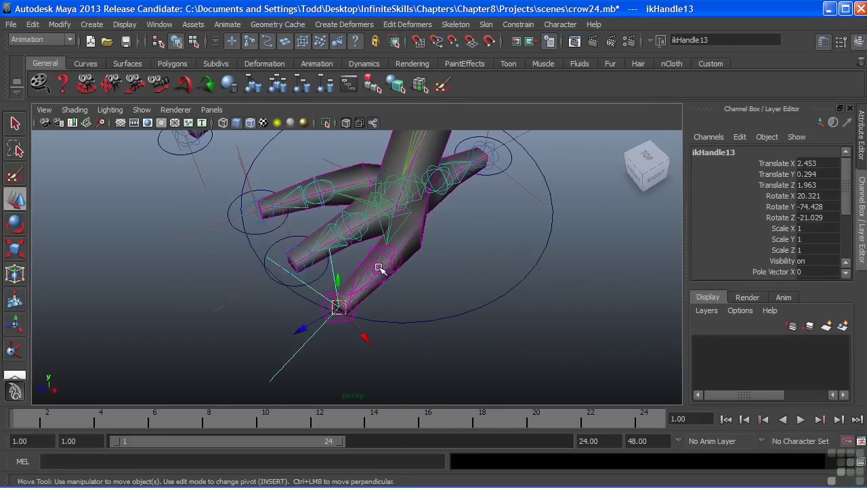
# - Duplicate the middle toe's control circle and snap the copy to the outer toe's tip, at about 3.319, -0.001, 0.005 in Translate XYZ
pyautogui.click(319, 278)
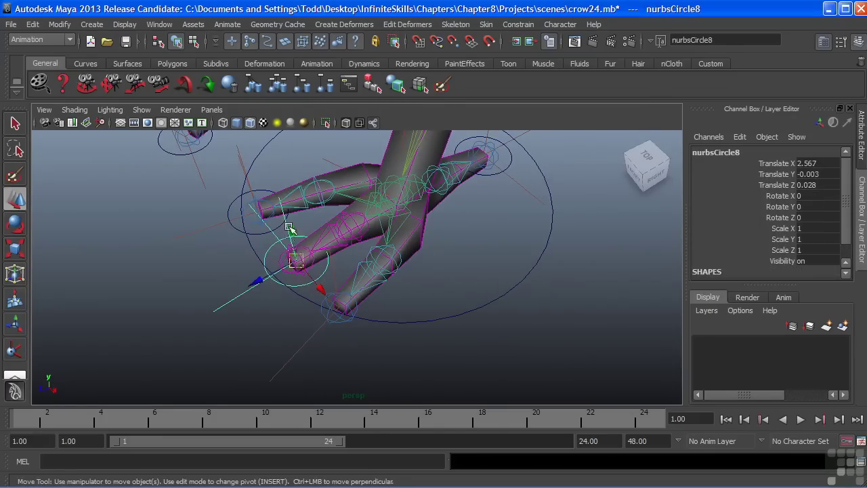
pyautogui.click(296, 261)
pyautogui.hotkey('ctrl', 'd')
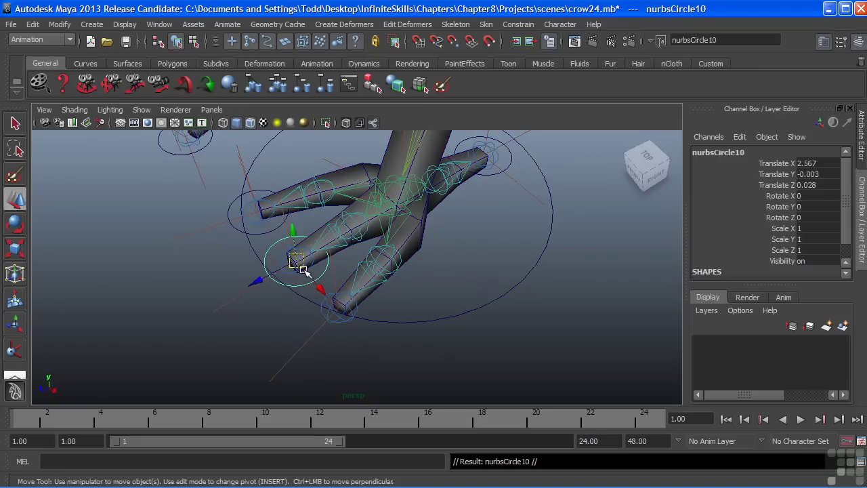
pyautogui.press('v')
pyautogui.moveTo(296, 261); pyautogui.dragTo(397, 304)
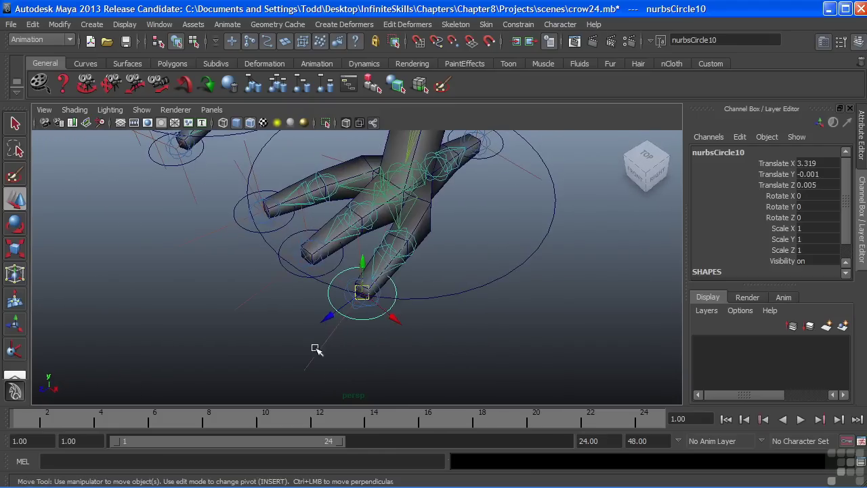
# - Parent the outer toe's IK handle to its new control circle
pyautogui.moveTo(315, 348); pyautogui.dragTo(335, 374)
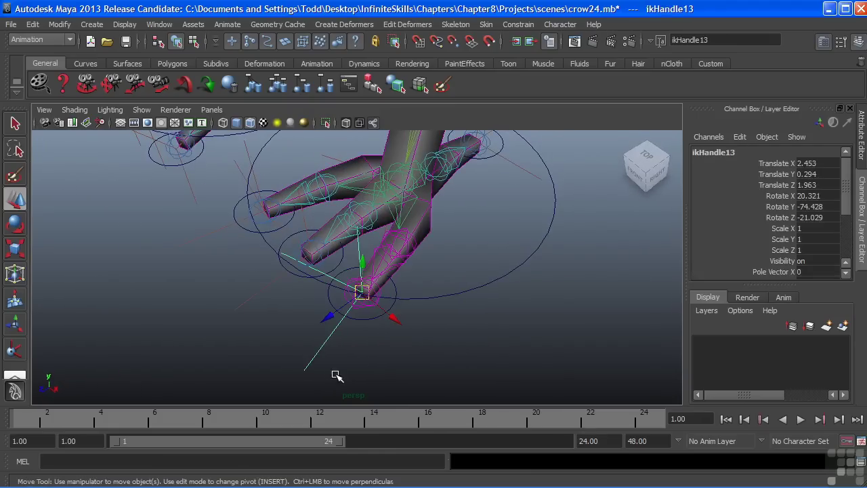
pyautogui.keyDown('shift'); pyautogui.click(366, 320); pyautogui.keyUp('shift')
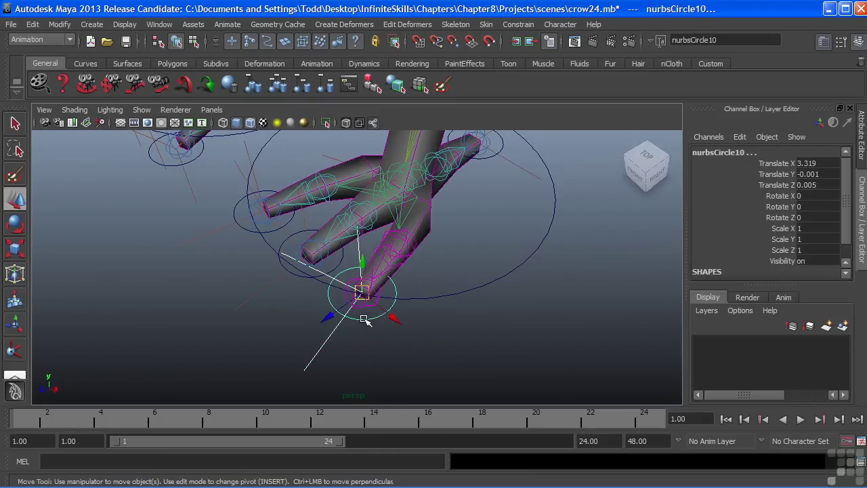
pyautogui.press('p')
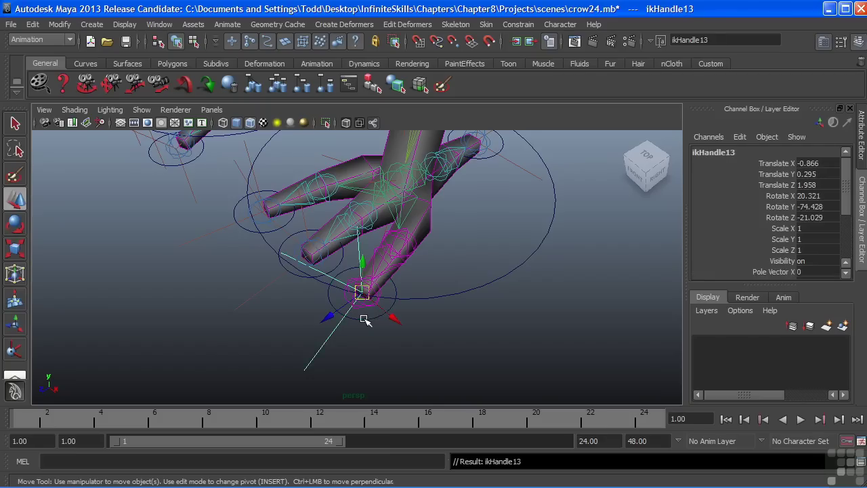
# - Test the outer toe's control circle with a free move of about 0.084, -0.035, -0.031 in XYZ, and undo it
pyautogui.keyDown('shift'); pyautogui.click(366, 320); pyautogui.keyUp('shift')
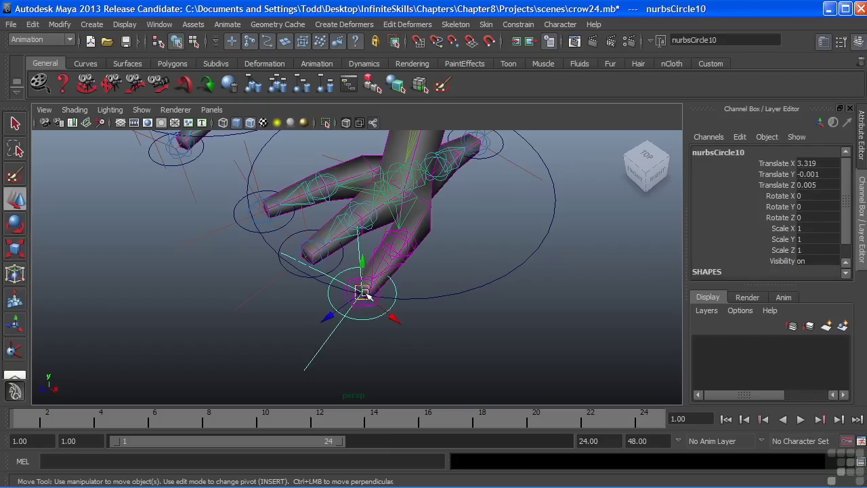
pyautogui.moveTo(364, 293)
pyautogui.mouseDown()
pyautogui.moveTo(387, 294)
pyautogui.moveTo(352, 305)
pyautogui.moveTo(368, 294)
pyautogui.moveTo(373, 300)
pyautogui.mouseUp()
pyautogui.hotkey('ctrl', 'z')
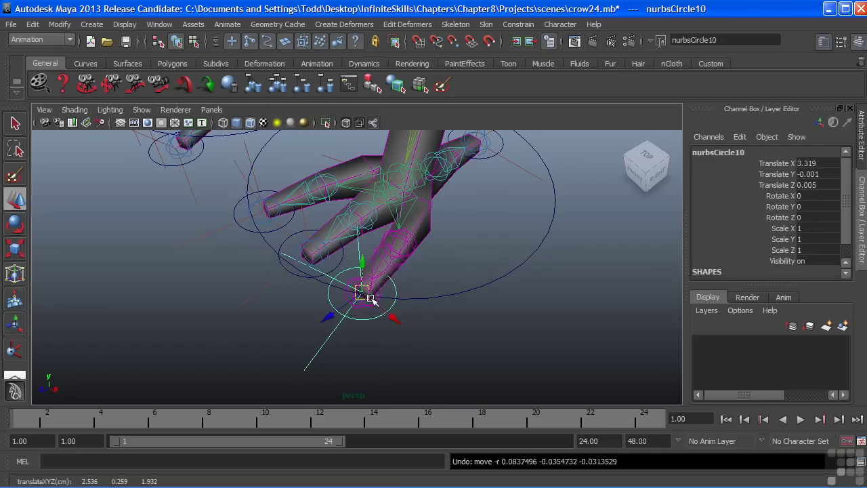
# - Create an IK handle from the left ankle joint to the middle joint of the left foot's middle toe
pyautogui.keyDown('alt'); pyautogui.moveTo(397, 271); pyautogui.dragTo(378, 313, button='middle'); pyautogui.keyUp('alt')
pyautogui.click(15, 348)
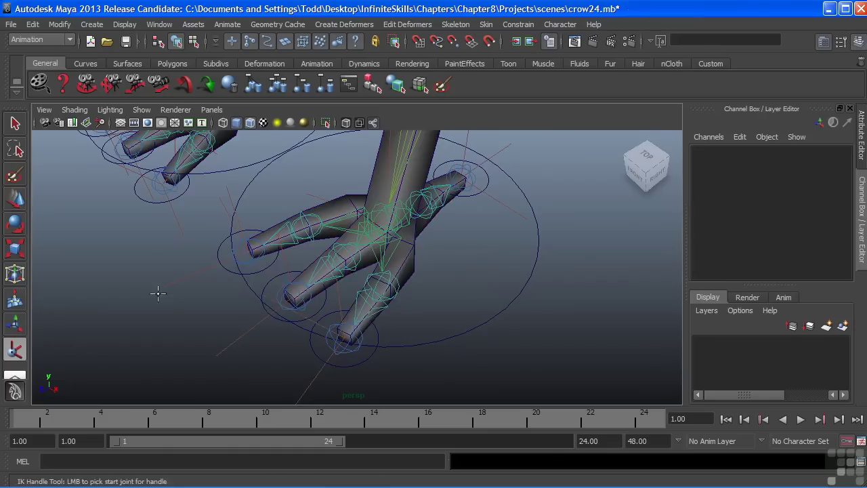
pyautogui.keyDown('alt'); pyautogui.moveTo(384, 208); pyautogui.dragTo(420, 306); pyautogui.keyUp('alt')
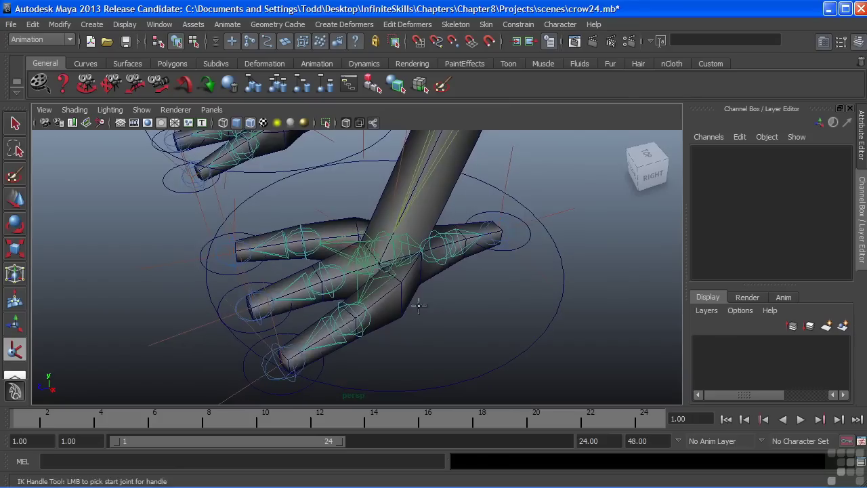
pyautogui.click(381, 241)
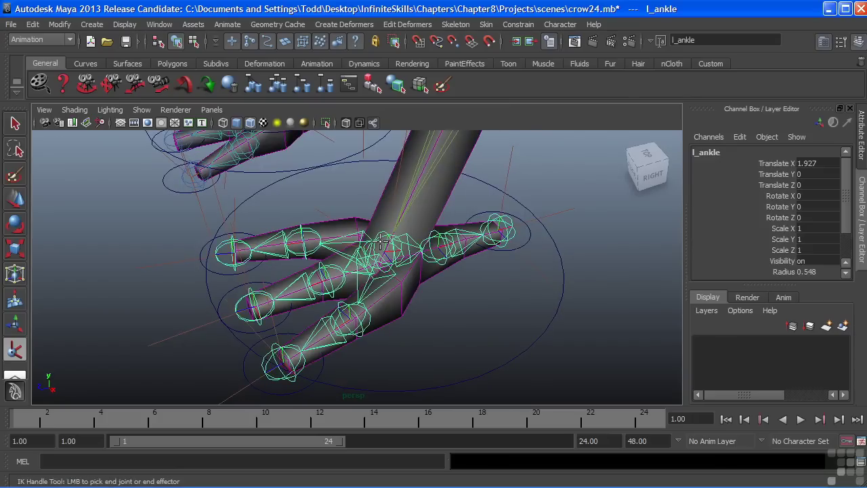
pyautogui.click(323, 268)
# - Duplicate the right foot's inner control circle and snap the copy to the matching left foot joint, at 3.396 in Translate X
pyautogui.moveTo(328, 277); pyautogui.dragTo(273, 223)
pyautogui.click(284, 207)
pyautogui.hotkey('ctrl', 'd')
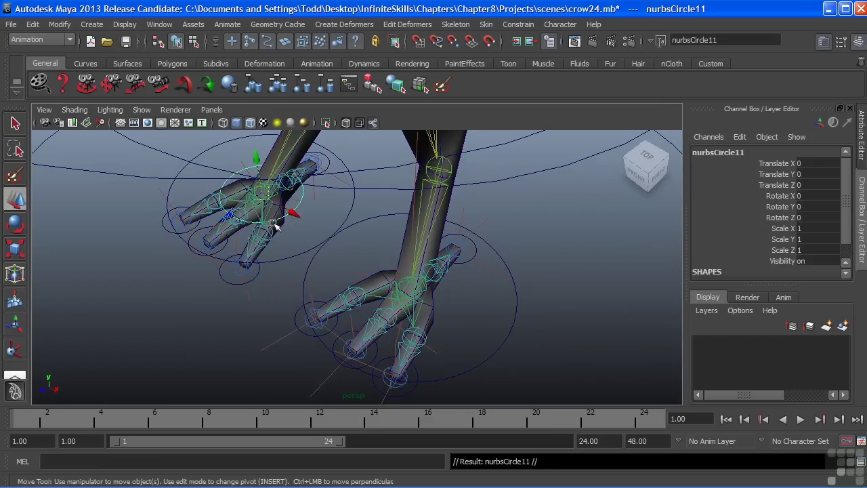
pyautogui.press('v')
pyautogui.moveTo(265, 193); pyautogui.dragTo(396, 271)
pyautogui.press('v')
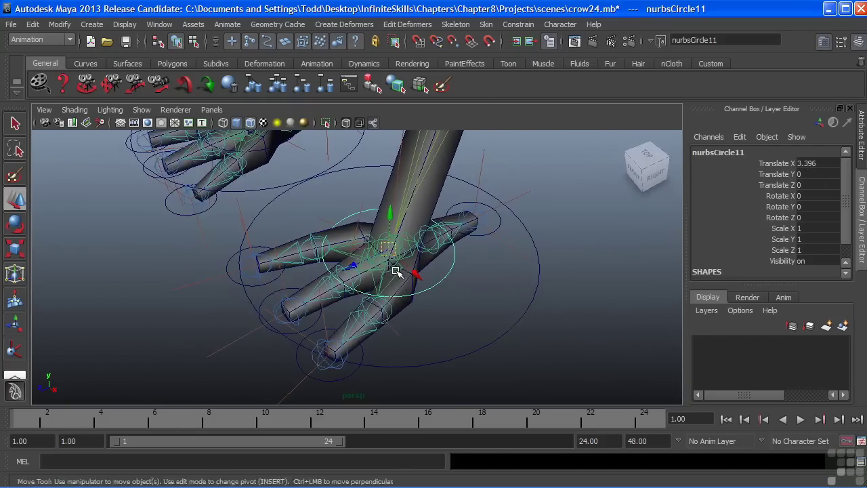
# - Freeze the transformations of the left foot's new inner circle and of the outer toe's control circle
pyautogui.click(60, 24)
pyautogui.click(100, 70)
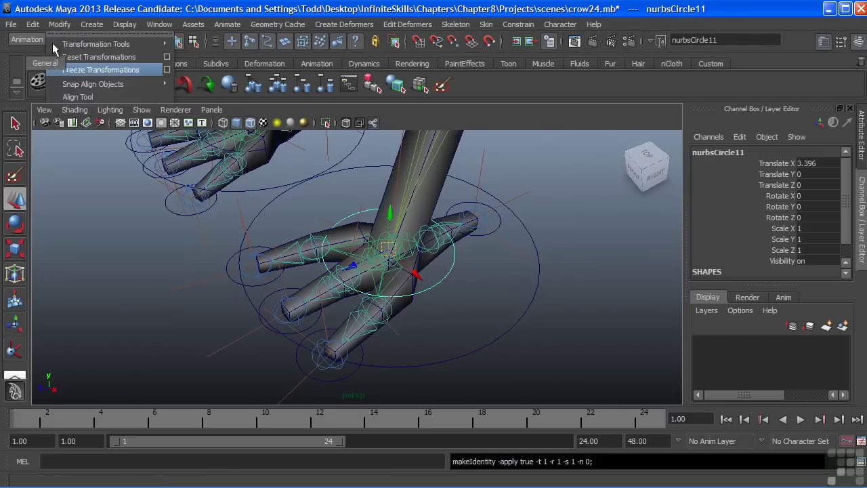
pyautogui.click(342, 372)
pyautogui.keyDown('alt'); pyautogui.moveTo(383, 347); pyautogui.dragTo(399, 359); pyautogui.keyUp('alt')
pyautogui.press('g')
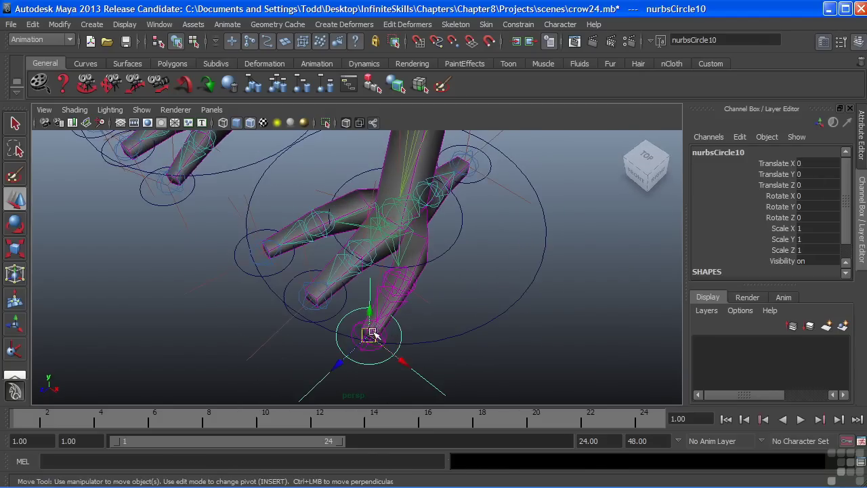
# - Test the left outer toe's control circle with a free move, and undo it
pyautogui.moveTo(369, 335); pyautogui.dragTo(302, 270)
pyautogui.hotkey('ctrl', 'z')
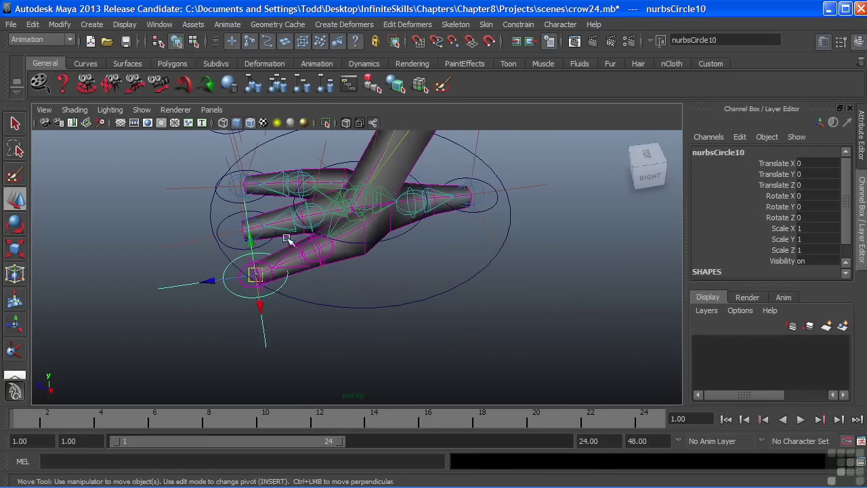
pyautogui.keyDown('alt'); pyautogui.moveTo(303, 224); pyautogui.dragTo(338, 305); pyautogui.keyUp('alt')
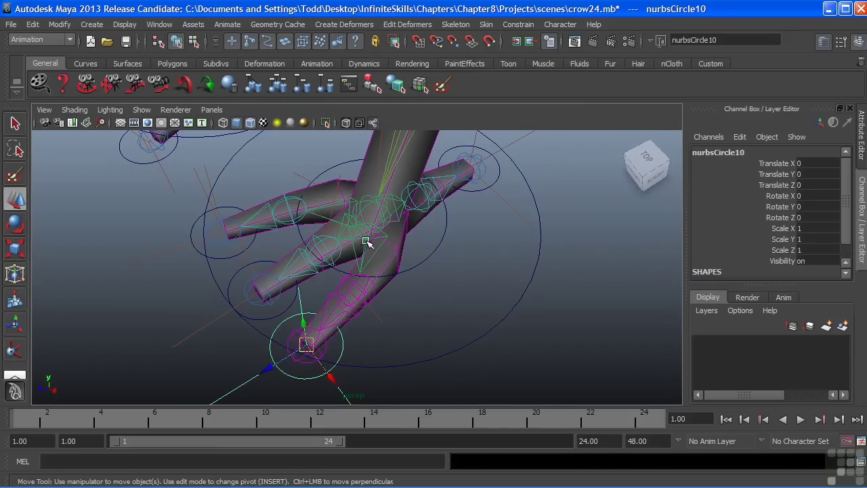
# - Parent the left foot's ankle-to-middle-toe IK handle to the new inner control circle
pyautogui.keyDown('alt'); pyautogui.moveTo(363, 242); pyautogui.dragTo(404, 289); pyautogui.keyUp('alt')
pyautogui.click(416, 280)
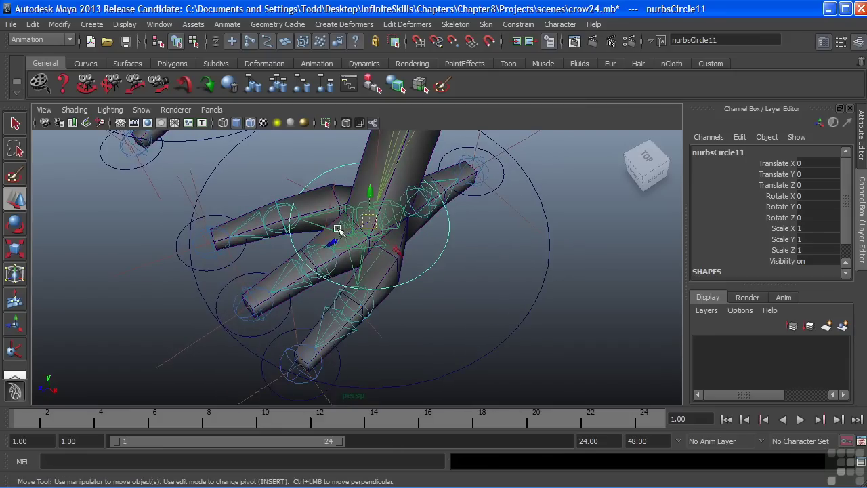
pyautogui.click(334, 182)
pyautogui.keyDown('alt'); pyautogui.moveTo(345, 229); pyautogui.dragTo(348, 208); pyautogui.keyUp('alt')
pyautogui.click(408, 204)
pyautogui.keyDown('alt'); pyautogui.moveTo(408, 228); pyautogui.dragTo(408, 265); pyautogui.keyUp('alt')
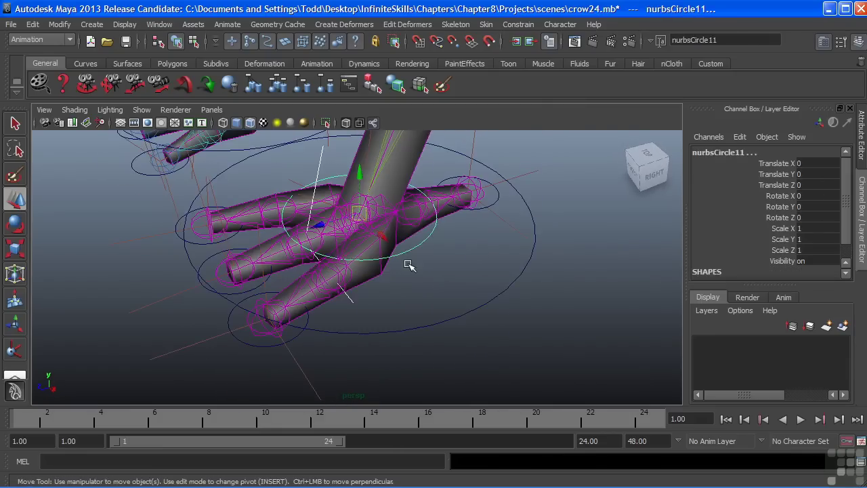
pyautogui.press('Down')
# - Select the IK handles of the toes, back toes and ankles on both feet and turn their Visibility off
pyautogui.keyDown('alt'); pyautogui.moveTo(389, 319); pyautogui.dragTo(244, 251, button='right'); pyautogui.keyUp('alt')
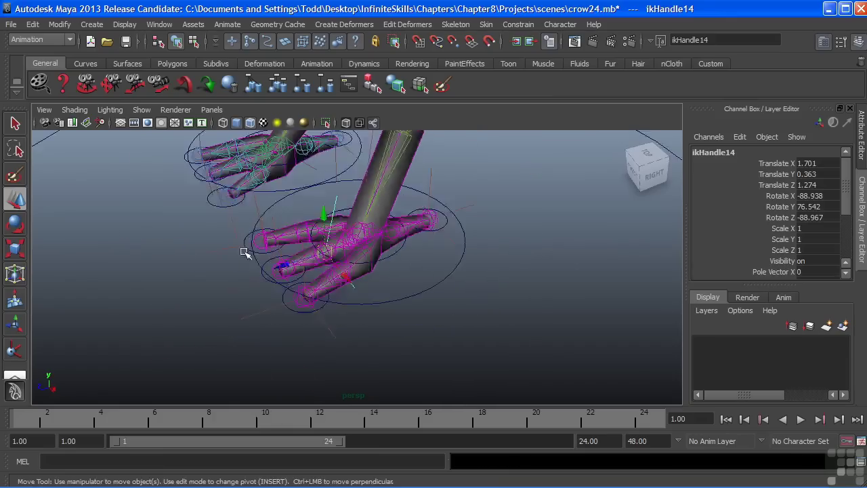
pyautogui.keyDown('alt'); pyautogui.moveTo(244, 252); pyautogui.dragTo(309, 314); pyautogui.keyUp('alt')
pyautogui.keyDown('alt'); pyautogui.moveTo(596, 284); pyautogui.dragTo(461, 249, button='right'); pyautogui.keyUp('alt')
pyautogui.keyDown('alt'); pyautogui.moveTo(366, 249); pyautogui.dragTo(341, 311, button='middle'); pyautogui.keyUp('alt')
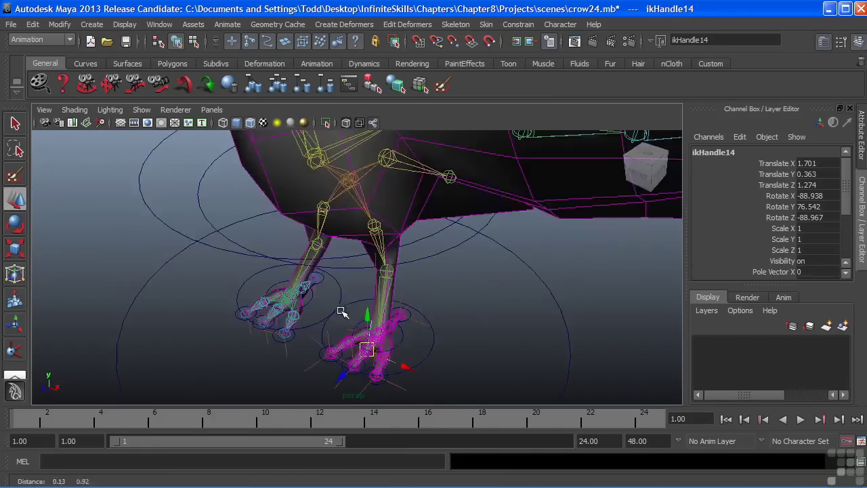
pyautogui.keyDown('alt'); pyautogui.moveTo(410, 323); pyautogui.dragTo(409, 296); pyautogui.keyUp('alt')
pyautogui.click(374, 319)
pyautogui.keyDown('alt'); pyautogui.moveTo(429, 322); pyautogui.dragTo(444, 280, button='middle'); pyautogui.keyUp('alt')
pyautogui.keyDown('alt'); pyautogui.moveTo(441, 294); pyautogui.dragTo(443, 334); pyautogui.keyUp('alt')
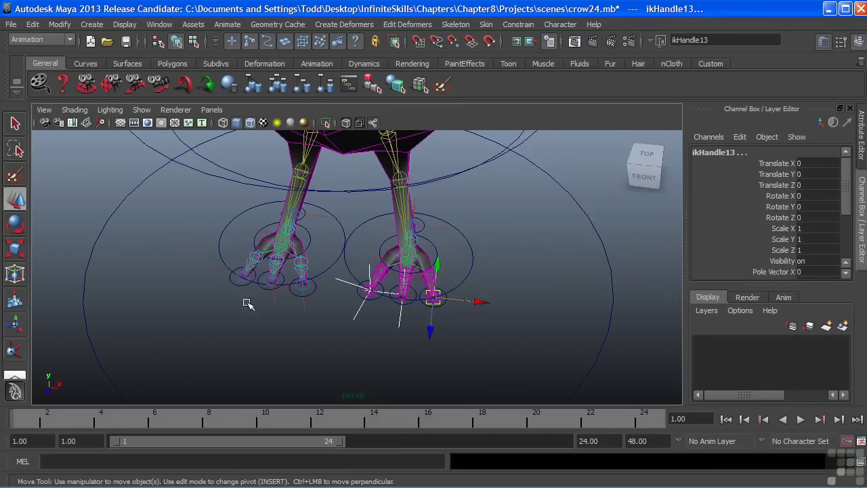
pyautogui.keyDown('shift'); pyautogui.moveTo(250, 304); pyautogui.dragTo(323, 319); pyautogui.keyUp('shift')
pyautogui.keyDown('shift'); pyautogui.moveTo(252, 231); pyautogui.dragTo(255, 236); pyautogui.keyUp('shift')
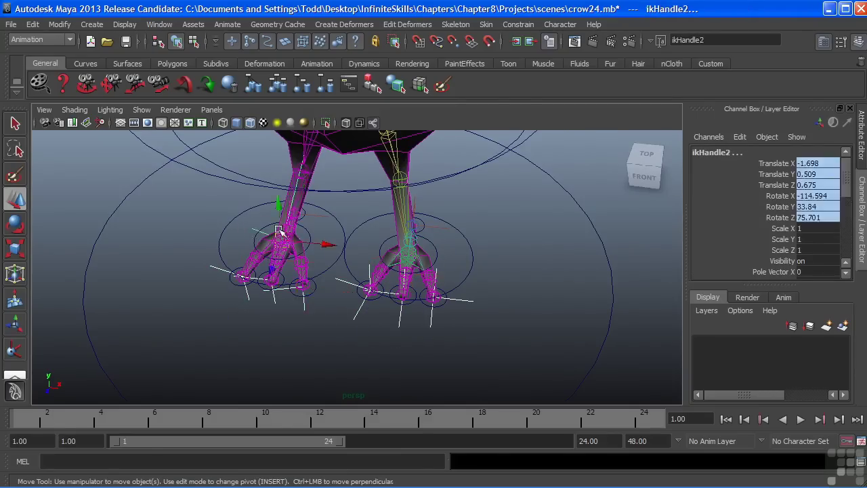
pyautogui.keyDown('shift'); pyautogui.click(321, 216); pyautogui.keyUp('shift')
pyautogui.keyDown('shift'); pyautogui.moveTo(441, 228); pyautogui.dragTo(390, 247); pyautogui.keyUp('shift')
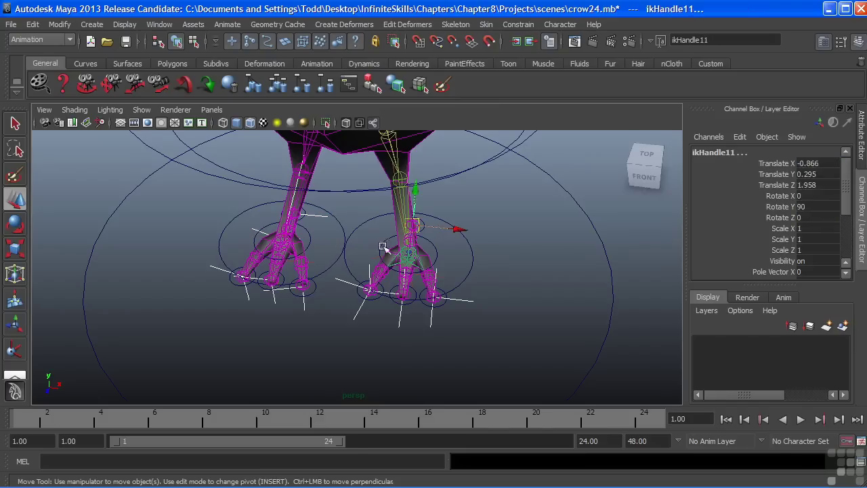
pyautogui.keyDown('shift'); pyautogui.click(371, 257); pyautogui.keyUp('shift')
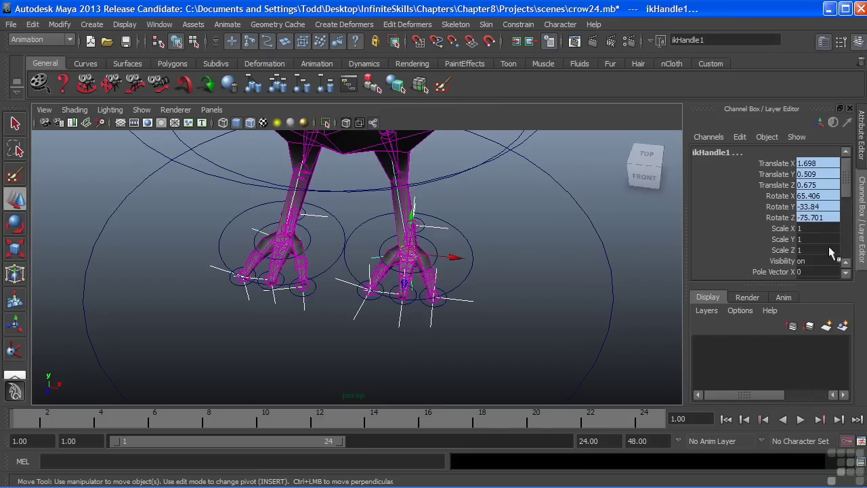
pyautogui.scroll(-3, 833, 192)
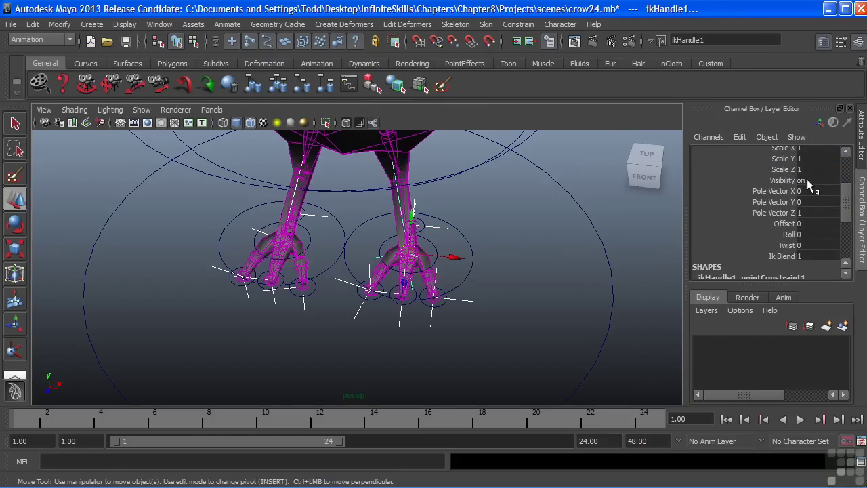
pyautogui.write('0')
pyautogui.press('Return')
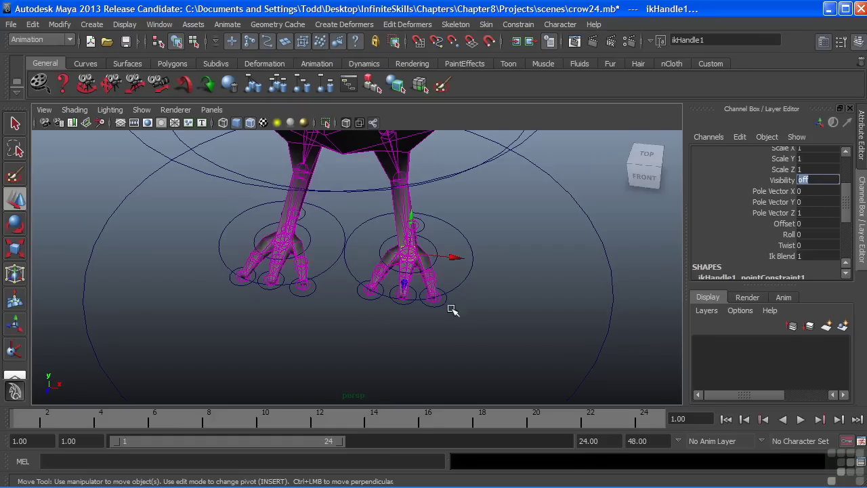
# - Examine both feet and legs from several angles to check how the rig looks with the IK handles hidden
pyautogui.click(432, 295)
pyautogui.keyDown('alt'); pyautogui.moveTo(445, 314); pyautogui.dragTo(350, 289); pyautogui.keyUp('alt')
pyautogui.click(351, 288)
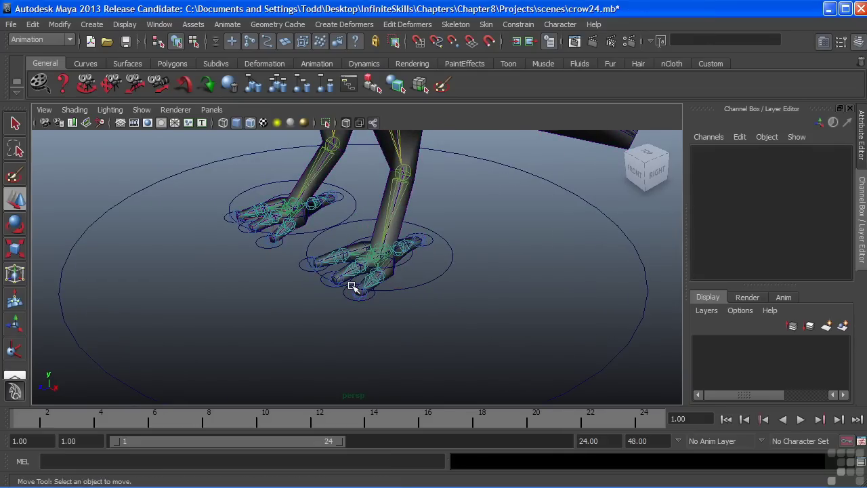
pyautogui.keyDown('alt'); pyautogui.moveTo(422, 286); pyautogui.dragTo(433, 298); pyautogui.keyUp('alt')
pyautogui.keyDown('alt'); pyautogui.moveTo(433, 298); pyautogui.dragTo(260, 263, button='right'); pyautogui.keyUp('alt')
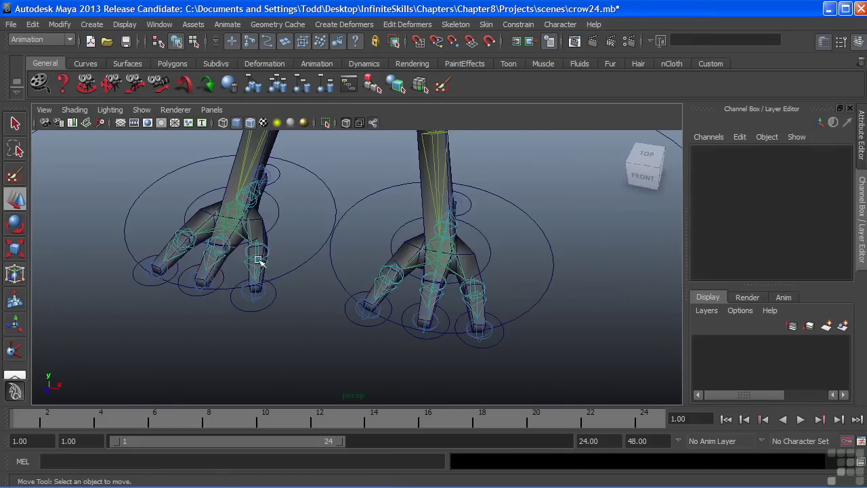
pyautogui.click(276, 253)
pyautogui.click(316, 290)
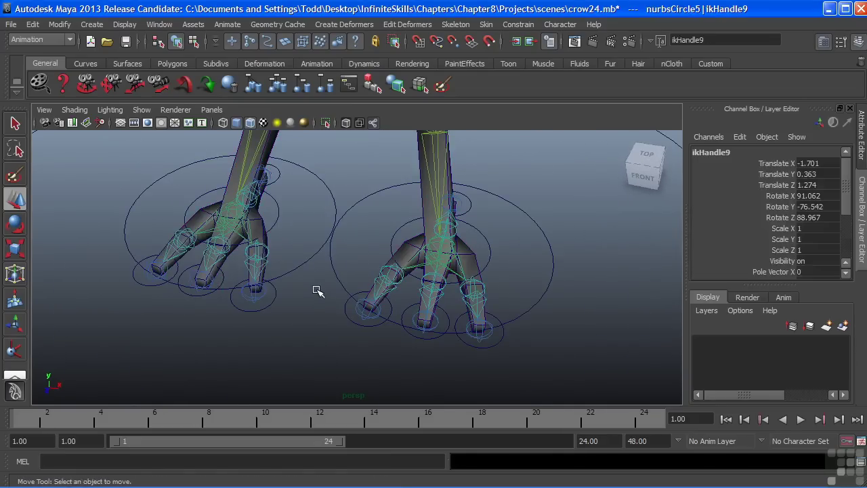
pyautogui.keyDown('alt'); pyautogui.moveTo(403, 245); pyautogui.dragTo(328, 237, button='right'); pyautogui.keyUp('alt')
pyautogui.keyDown('alt'); pyautogui.moveTo(379, 256); pyautogui.dragTo(379, 290, button='middle'); pyautogui.keyUp('alt')
pyautogui.keyDown('alt'); pyautogui.moveTo(379, 290); pyautogui.dragTo(331, 253); pyautogui.keyUp('alt')
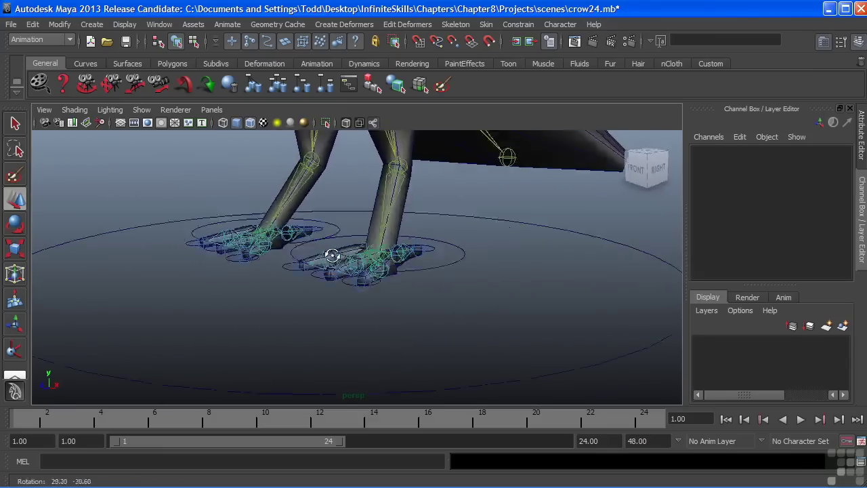
pyautogui.keyDown('alt'); pyautogui.moveTo(331, 253); pyautogui.dragTo(280, 251, button='right'); pyautogui.keyUp('alt')
pyautogui.keyDown('alt'); pyautogui.moveTo(280, 252); pyautogui.dragTo(269, 322, button='middle'); pyautogui.keyUp('alt')
pyautogui.keyDown('alt'); pyautogui.moveTo(269, 322); pyautogui.dragTo(217, 304, button='right'); pyautogui.keyUp('alt')
pyautogui.keyDown('alt'); pyautogui.moveTo(218, 304); pyautogui.dragTo(400, 254); pyautogui.keyUp('alt')
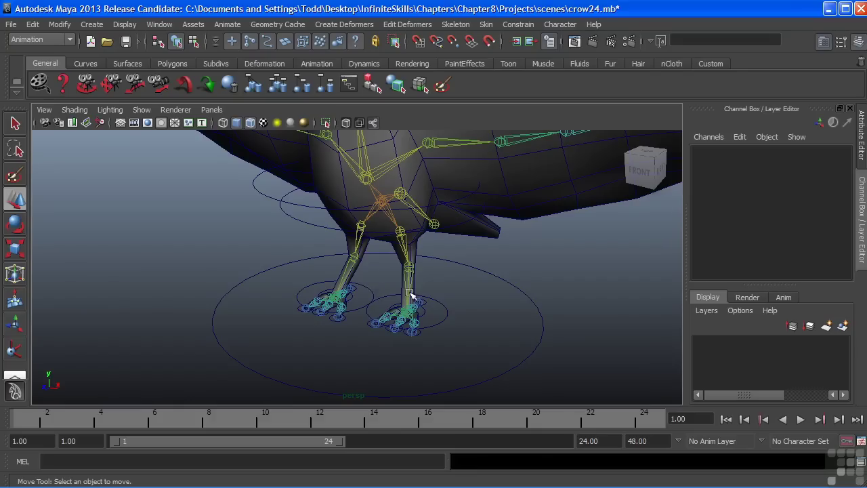
pyautogui.keyDown('alt'); pyautogui.moveTo(396, 269); pyautogui.dragTo(398, 257, button='right'); pyautogui.keyUp('alt')
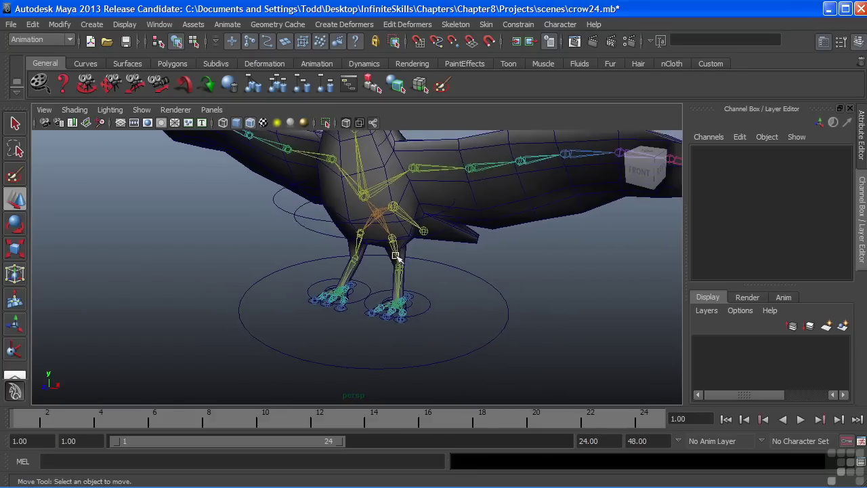
# - Test the body control circle with vertical and free moves to see how the legs follow, and undo them
pyautogui.click(325, 231)
pyautogui.keyDown('alt'); pyautogui.moveTo(325, 230); pyautogui.dragTo(360, 223); pyautogui.keyUp('alt')
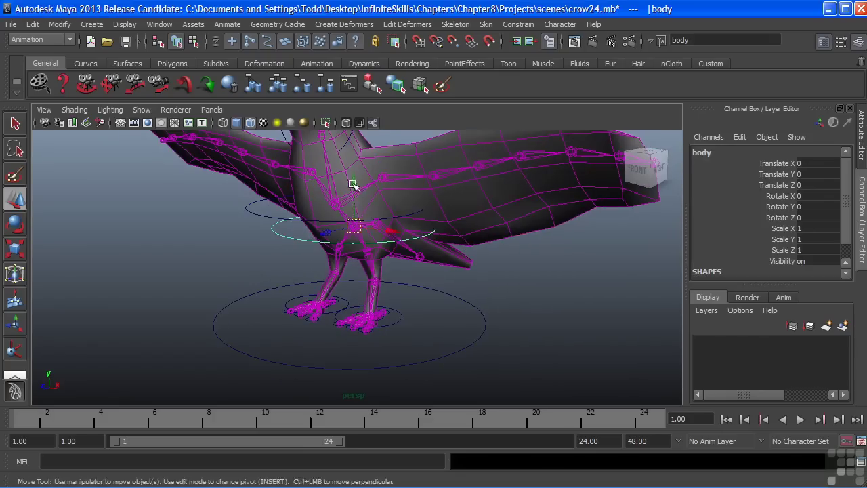
pyautogui.moveTo(352, 184); pyautogui.dragTo(349, 198)
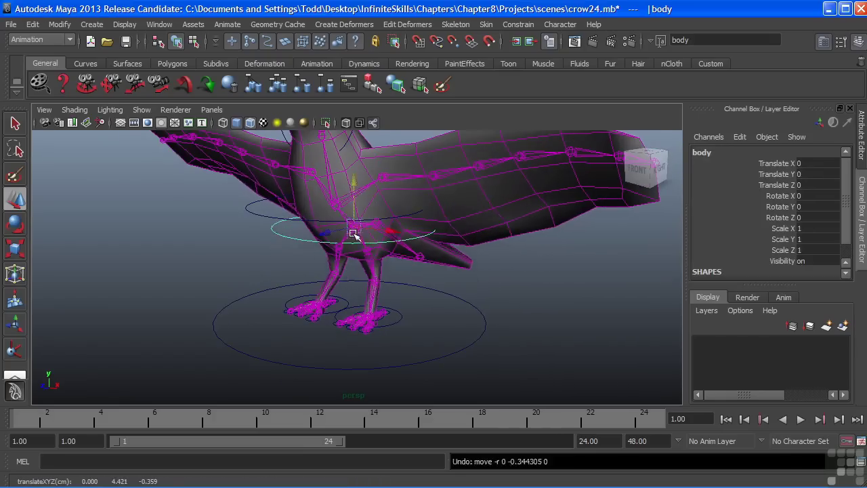
pyautogui.moveTo(354, 228); pyautogui.dragTo(407, 207)
pyautogui.moveTo(348, 225)
pyautogui.mouseDown()
pyautogui.moveTo(339, 264)
pyautogui.moveTo(366, 192)
pyautogui.moveTo(341, 267)
pyautogui.moveTo(350, 229)
pyautogui.mouseUp()
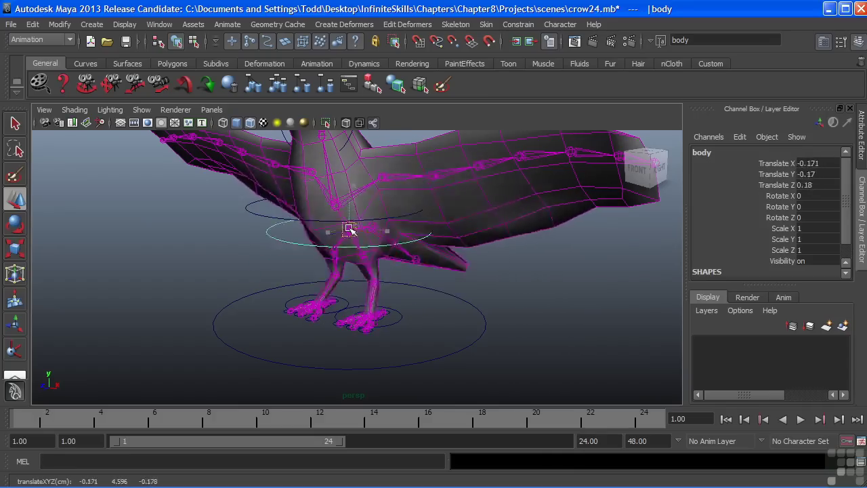
pyautogui.moveTo(366, 183); pyautogui.dragTo(355, 222)
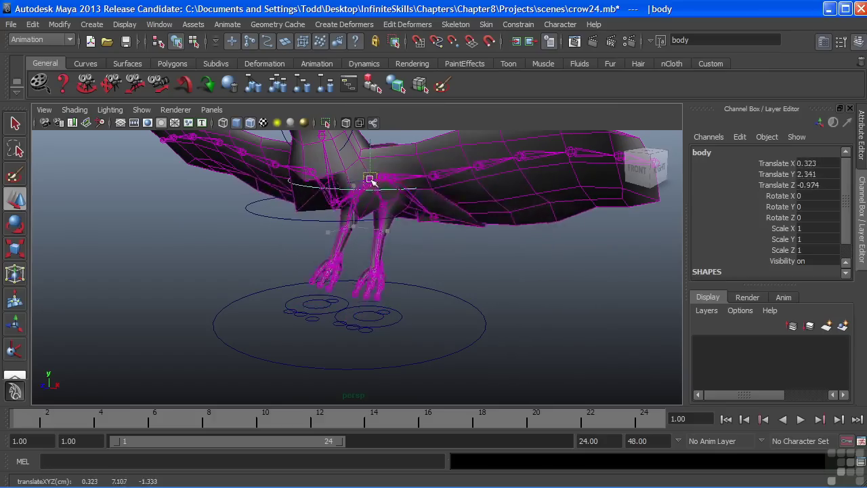
pyautogui.moveTo(371, 181); pyautogui.dragTo(349, 227)
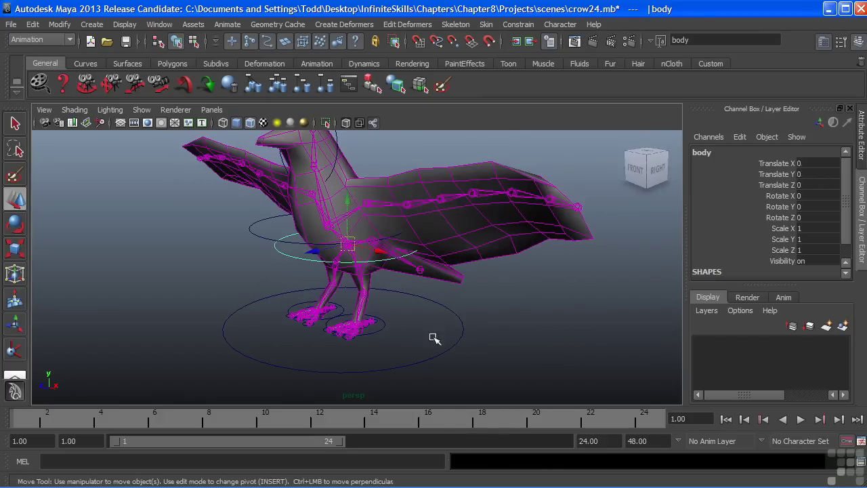
# - Test the crow_CTRL circle with a free move of about -0.406, 1.174, -0.049 in XYZ, and undo it
pyautogui.moveTo(435, 338); pyautogui.dragTo(463, 374)
pyautogui.keyDown('alt'); pyautogui.moveTo(428, 317); pyautogui.dragTo(438, 316); pyautogui.keyUp('alt')
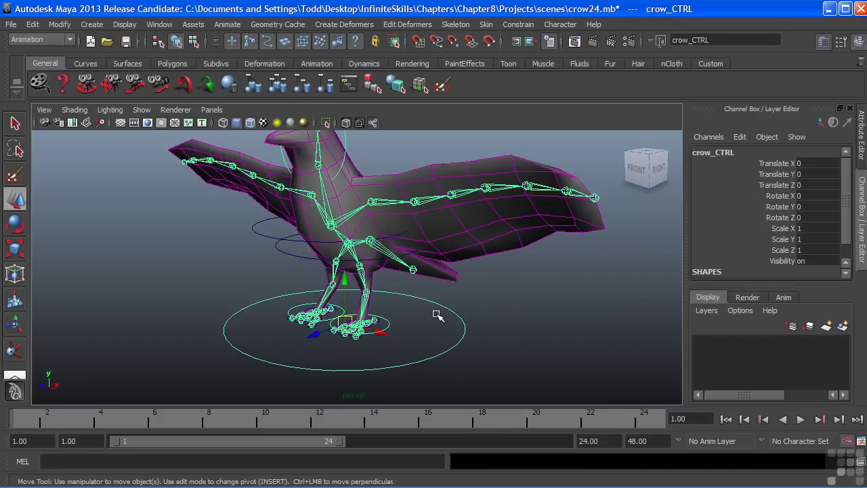
pyautogui.moveTo(348, 322); pyautogui.dragTo(342, 304)
pyautogui.hotkey('ctrl', 'z')
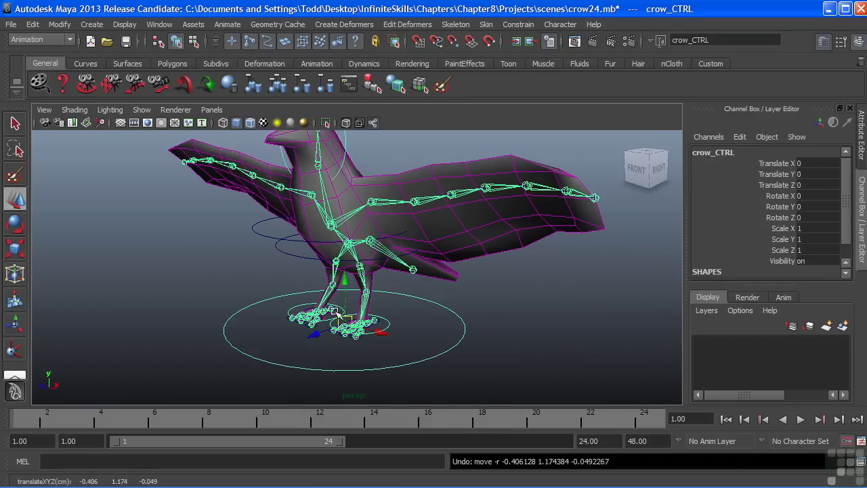
# - Parent the upperBody and body control circles to the crow_CTRL circle
pyautogui.keyDown('alt'); pyautogui.moveTo(342, 251); pyautogui.dragTo(298, 264); pyautogui.keyUp('alt')
pyautogui.click(264, 250)
pyautogui.keyDown('shift'); pyautogui.click(286, 270); pyautogui.keyUp('shift')
pyautogui.keyDown('alt'); pyautogui.moveTo(399, 331); pyautogui.dragTo(406, 316, button='middle'); pyautogui.keyUp('alt')
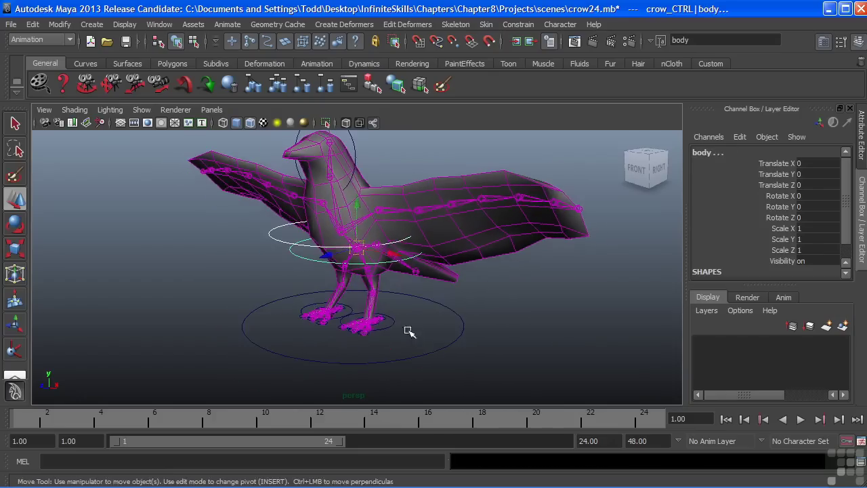
# - Test the crow_CTRL circle with a free move of about 0.474, 2.341, -1.152 in XYZ, and undo it
pyautogui.click(426, 353)
pyautogui.moveTo(351, 318); pyautogui.dragTo(370, 310)
pyautogui.hotkey('ctrl', 'z')
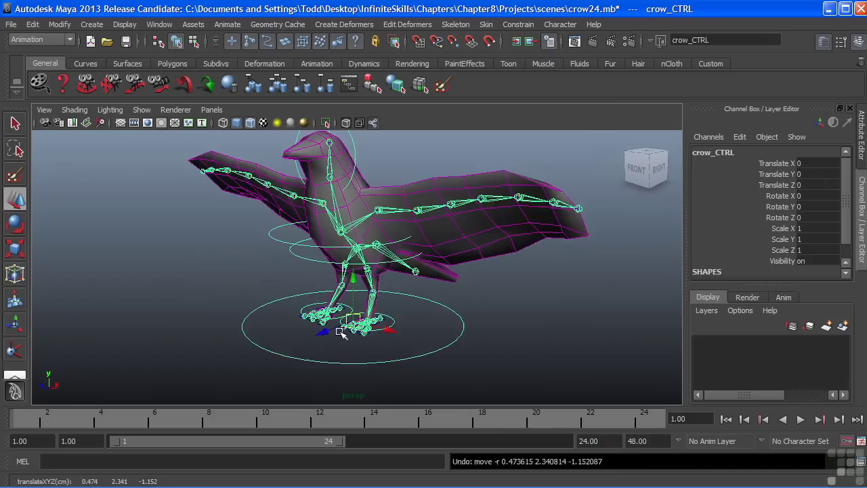
pyautogui.keyDown('alt'); pyautogui.moveTo(360, 348); pyautogui.dragTo(354, 345); pyautogui.keyUp('alt')
pyautogui.keyDown('alt'); pyautogui.moveTo(380, 288); pyautogui.dragTo(267, 323); pyautogui.keyUp('alt')
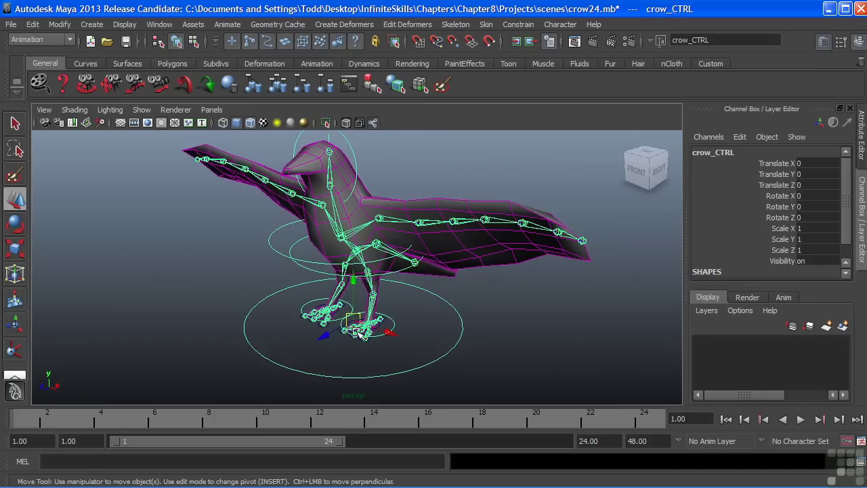
# - Put the crow mesh on a new display layer named MESH and hide that layer
pyautogui.click(554, 285)
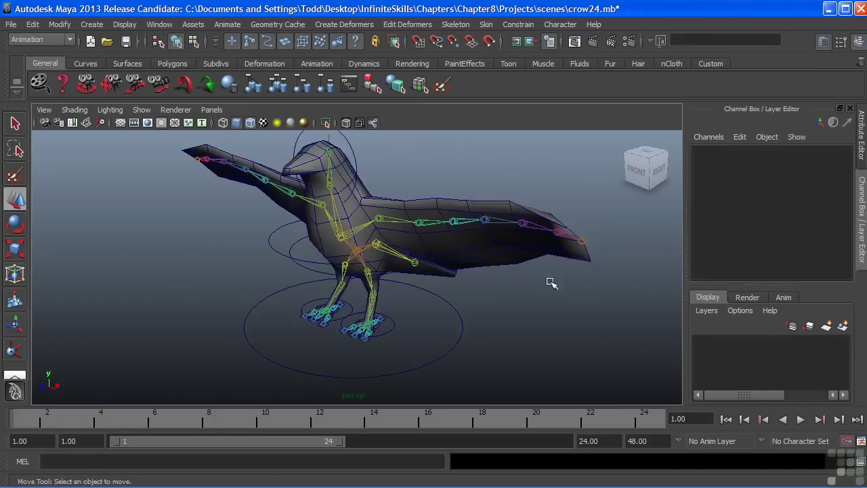
pyautogui.click(520, 263)
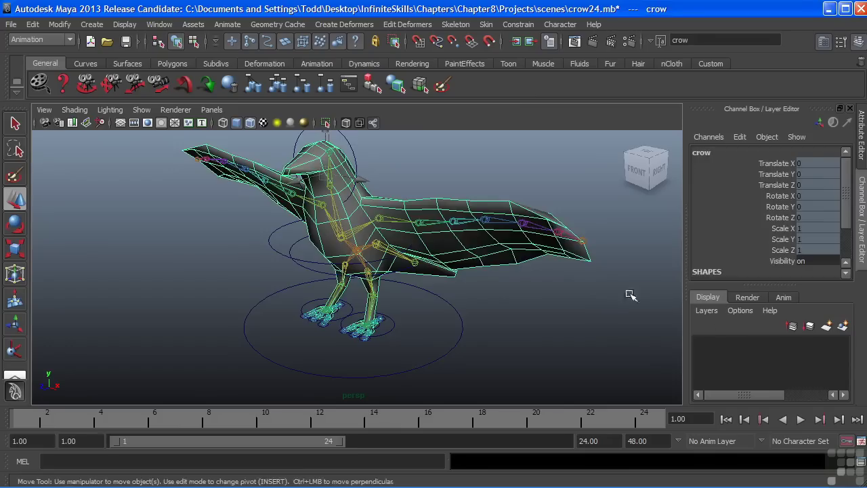
pyautogui.click(843, 327)
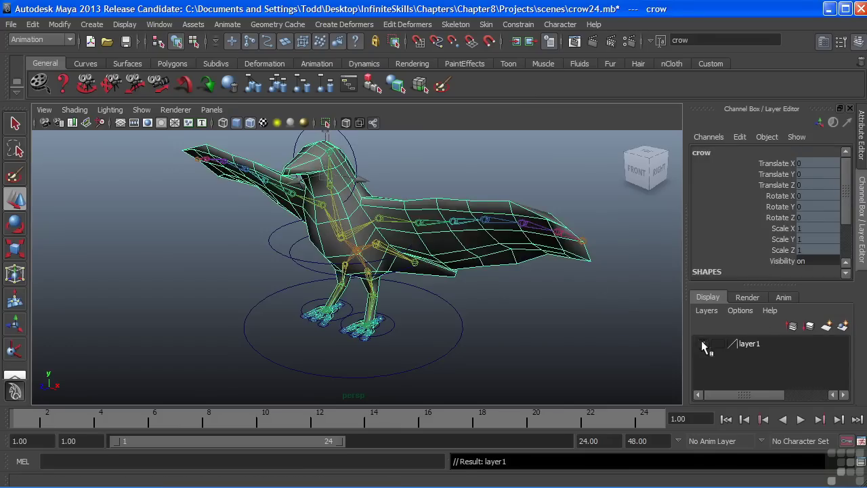
pyautogui.click(702, 344)
pyautogui.doubleClick(745, 346)
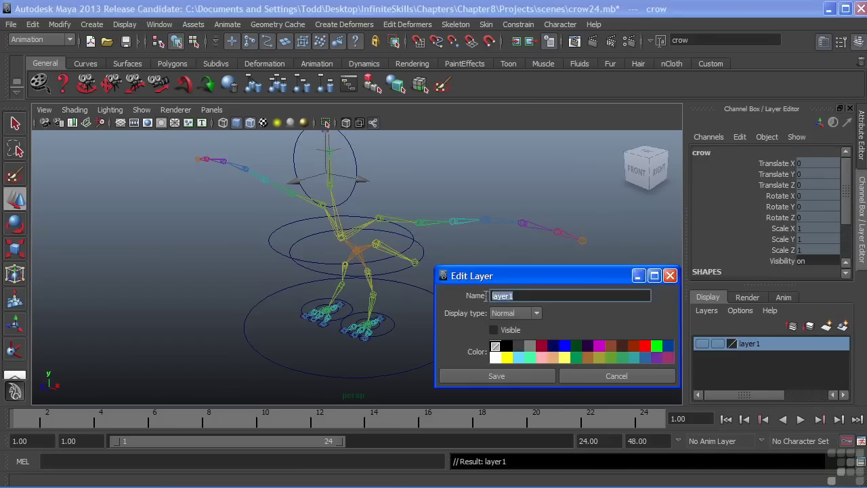
pyautogui.press('capslock')
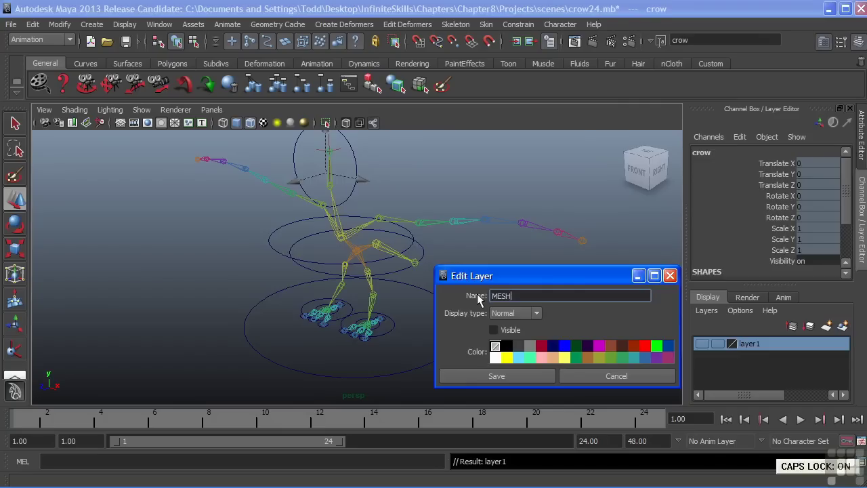
pyautogui.click(493, 372)
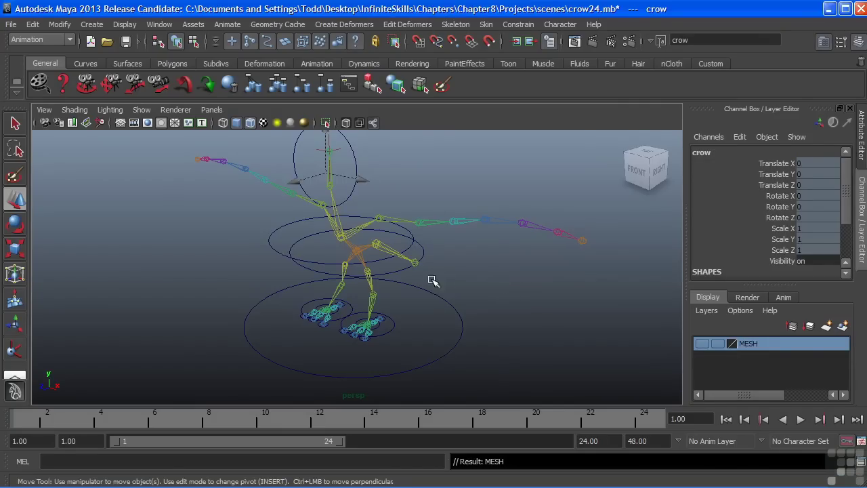
# - Put the skeleton on a new display layer by its root joint, and hide that layer
pyautogui.keyDown('alt'); pyautogui.moveTo(386, 282); pyautogui.dragTo(428, 281, button='right'); pyautogui.keyUp('alt')
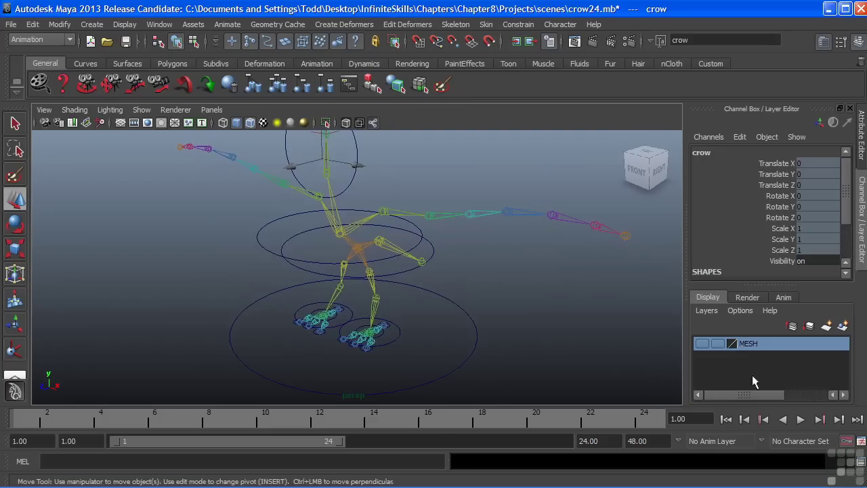
pyautogui.keyDown('alt'); pyautogui.moveTo(469, 304); pyautogui.dragTo(369, 293); pyautogui.keyUp('alt')
pyautogui.keyDown('alt'); pyautogui.moveTo(344, 306); pyautogui.dragTo(384, 304, button='right'); pyautogui.keyUp('alt')
pyautogui.keyDown('alt'); pyautogui.moveTo(383, 304); pyautogui.dragTo(385, 296, button='middle'); pyautogui.keyUp('alt')
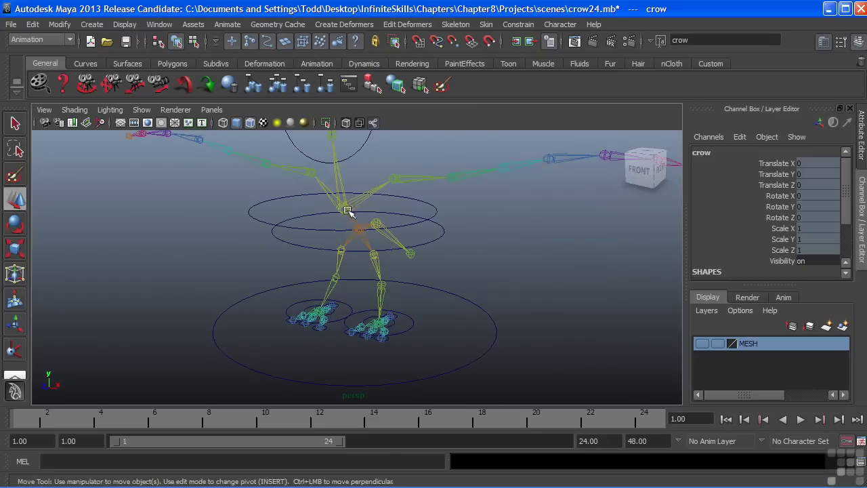
pyautogui.click(358, 231)
pyautogui.keyDown('alt'); pyautogui.moveTo(366, 267); pyautogui.dragTo(357, 265); pyautogui.keyUp('alt')
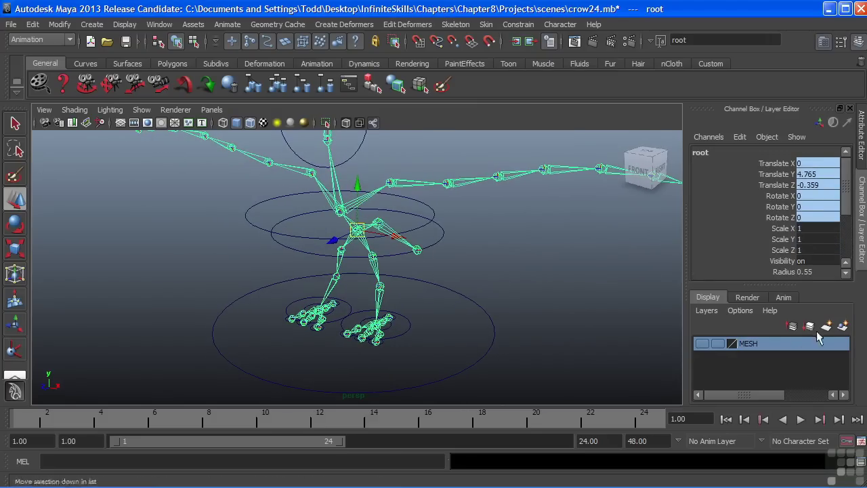
pyautogui.click(843, 327)
pyautogui.click(702, 344)
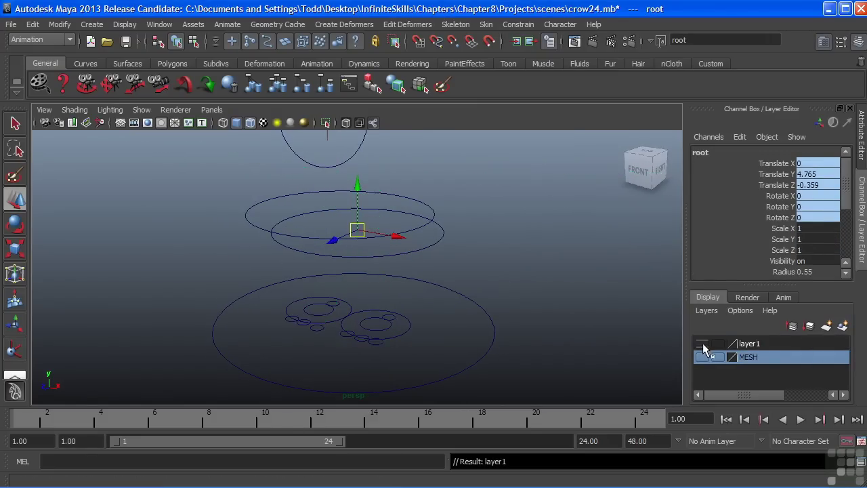
# - Parent the foot and toe control circles to the crow_CTRL circle
pyautogui.keyDown('alt'); pyautogui.moveTo(329, 290); pyautogui.dragTo(332, 298); pyautogui.keyUp('alt')
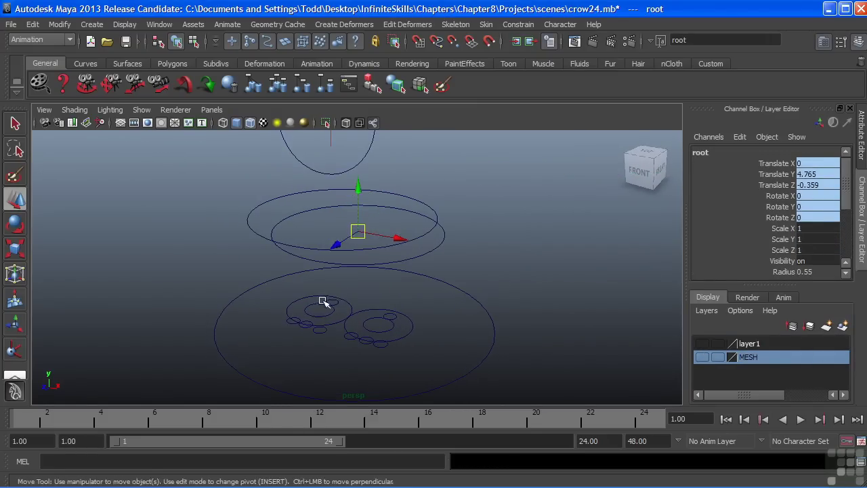
pyautogui.click(331, 305)
pyautogui.press('q')
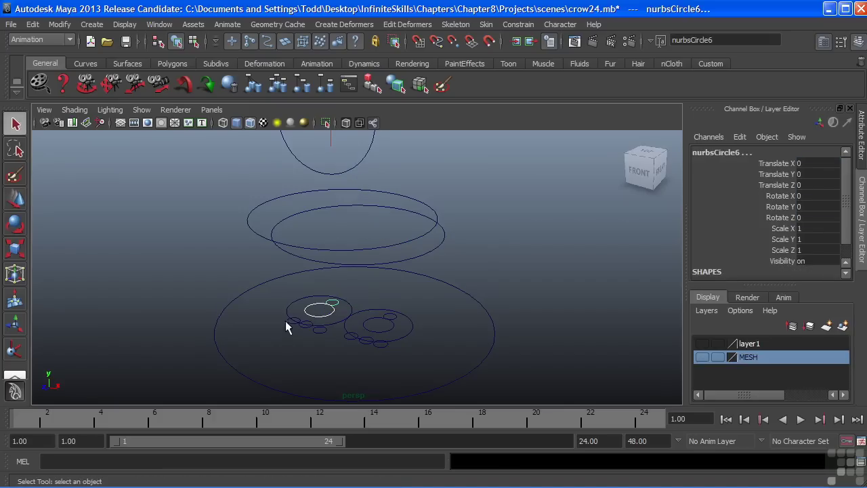
pyautogui.moveTo(287, 296); pyautogui.dragTo(424, 323)
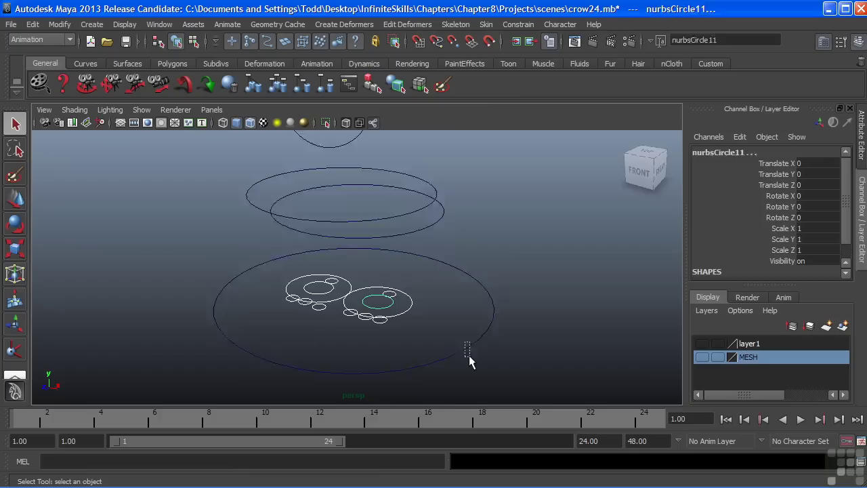
pyautogui.moveTo(469, 357); pyautogui.dragTo(469, 355)
pyautogui.hotkey('ctrl', 'z')
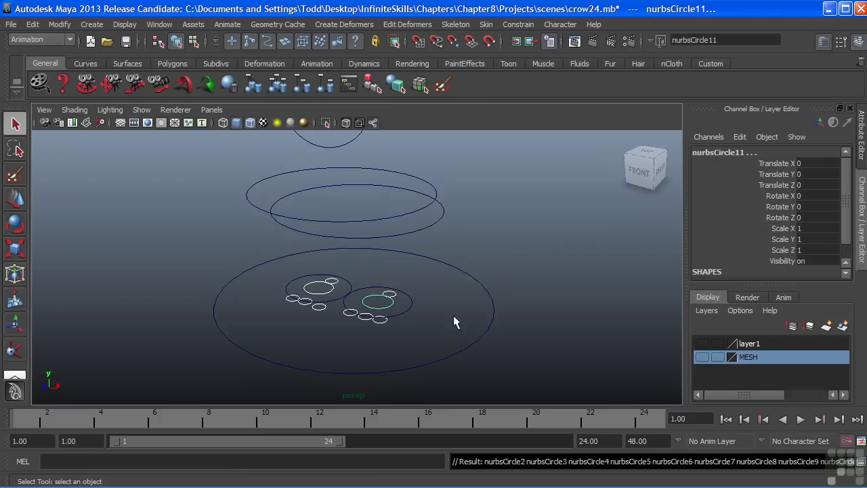
# - Select the crow_CTRL circle and make the MESH layer and the skeleton's layer1 visible again
pyautogui.keyDown('alt'); pyautogui.moveTo(453, 316); pyautogui.dragTo(437, 315); pyautogui.keyUp('alt')
pyautogui.moveTo(480, 388); pyautogui.dragTo(482, 388)
pyautogui.press('f')
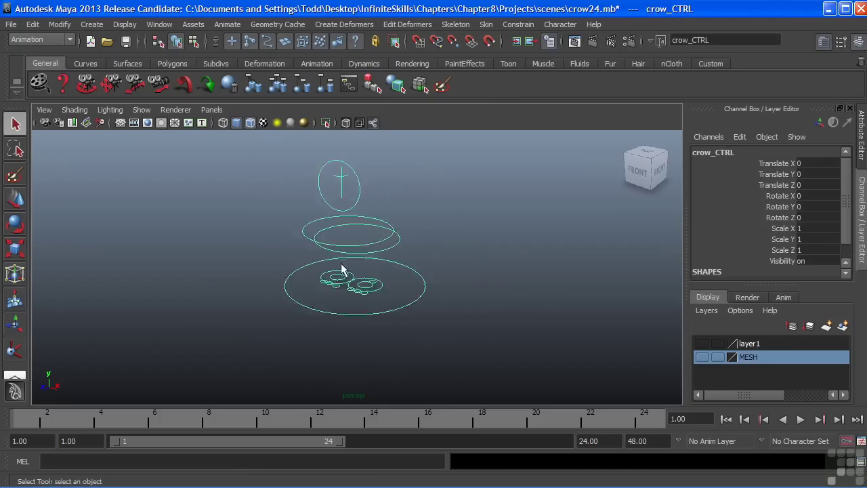
pyautogui.click(705, 357)
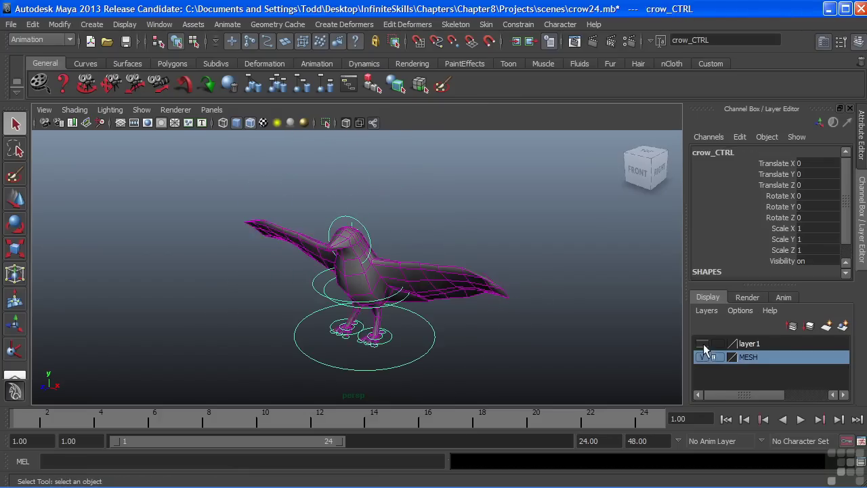
pyautogui.click(705, 344)
# - Test the crow_CTRL circle with a free move of about 5.417, 0.357, -3.917 in XYZ, and undo it
pyautogui.keyDown('alt'); pyautogui.moveTo(426, 258); pyautogui.dragTo(423, 253, button='middle'); pyautogui.keyUp('alt')
pyautogui.keyDown('alt'); pyautogui.moveTo(424, 253); pyautogui.dragTo(400, 308, button='right'); pyautogui.keyUp('alt')
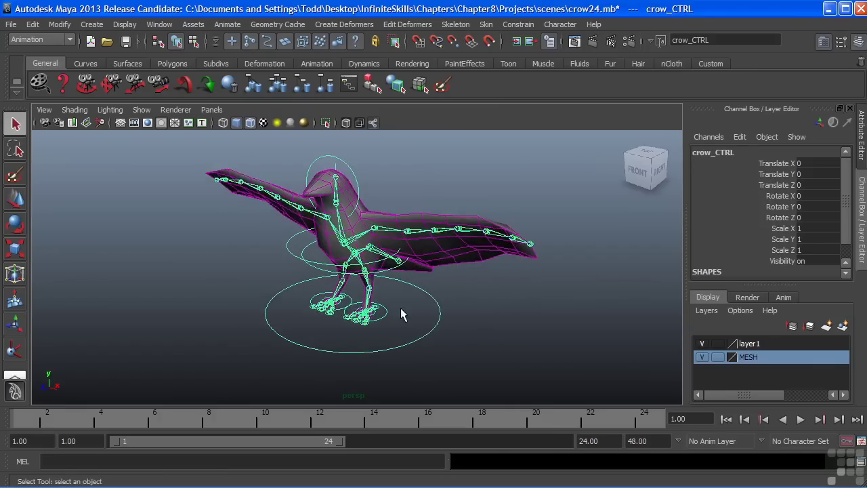
pyautogui.press('w')
pyautogui.moveTo(399, 310); pyautogui.dragTo(436, 302)
pyautogui.hotkey('ctrl', 'z')
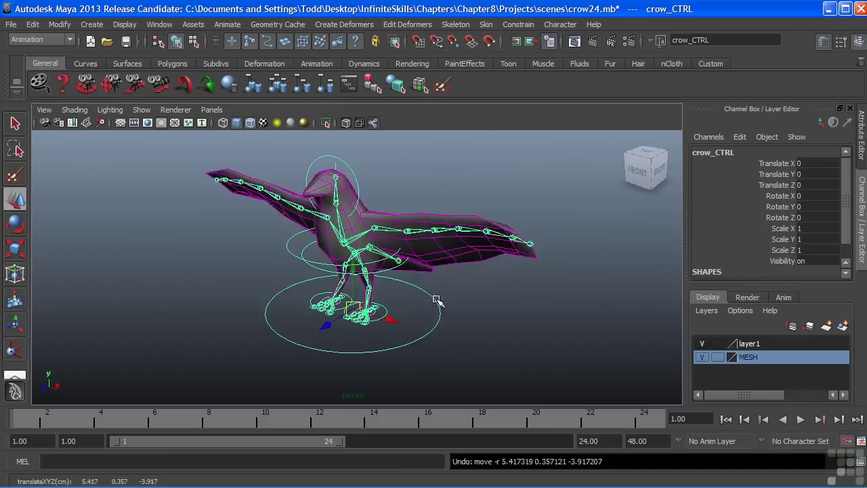
# - Select the head control circle, then test the upperBody circle with a free move of about 0.407, -0.293, -0.243 in XYZ
pyautogui.keyDown('alt'); pyautogui.moveTo(312, 281); pyautogui.dragTo(319, 271, button='right'); pyautogui.keyUp('alt')
pyautogui.keyDown('alt'); pyautogui.moveTo(319, 271); pyautogui.dragTo(317, 283, button='middle'); pyautogui.keyUp('alt')
pyautogui.keyDown('alt'); pyautogui.moveTo(318, 283); pyautogui.dragTo(306, 275); pyautogui.keyUp('alt')
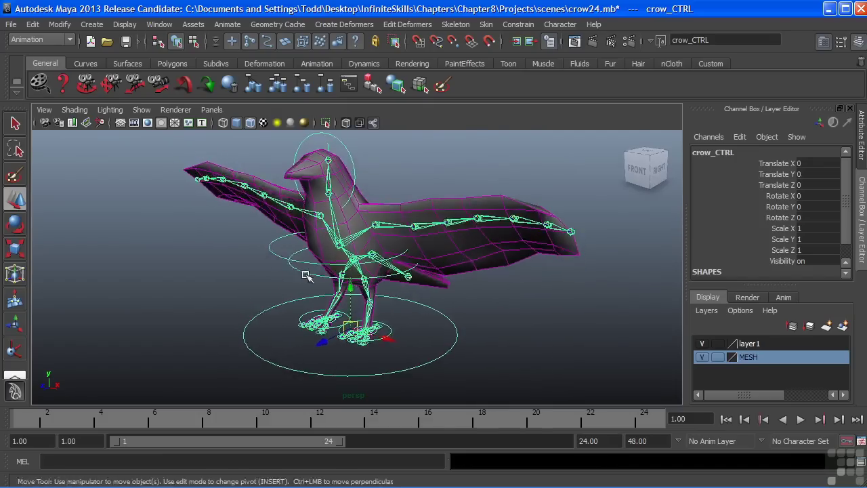
pyautogui.keyDown('alt'); pyautogui.moveTo(305, 275); pyautogui.dragTo(304, 288, button='middle'); pyautogui.keyUp('alt')
pyautogui.keyDown('alt'); pyautogui.moveTo(304, 289); pyautogui.dragTo(223, 279); pyautogui.keyUp('alt')
pyautogui.click(357, 163)
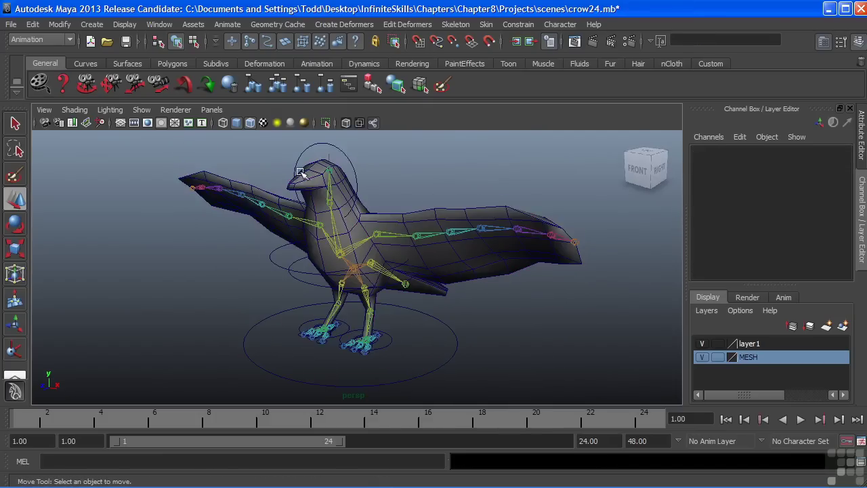
pyautogui.click(335, 163)
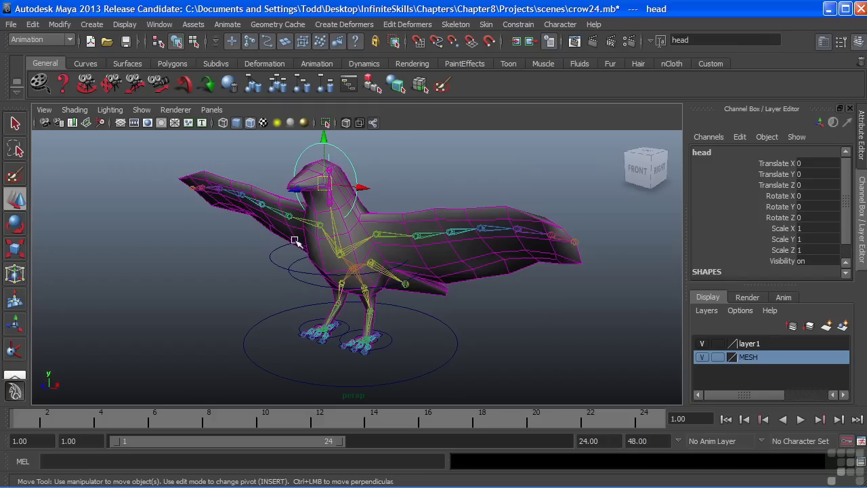
pyautogui.keyDown('alt'); pyautogui.moveTo(295, 241); pyautogui.dragTo(293, 260); pyautogui.keyUp('alt')
pyautogui.keyDown('alt'); pyautogui.moveTo(315, 286); pyautogui.dragTo(310, 282); pyautogui.keyUp('alt')
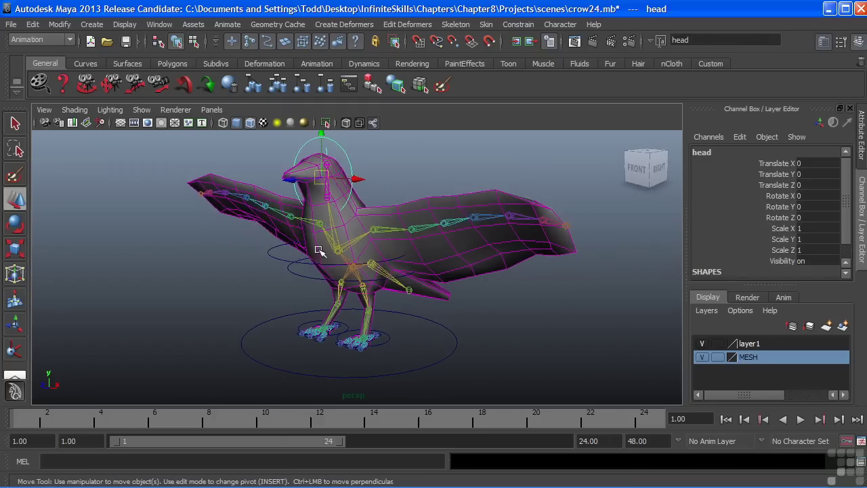
pyautogui.click(344, 246)
pyautogui.moveTo(344, 245)
pyautogui.mouseDown()
pyautogui.moveTo(353, 241)
pyautogui.moveTo(332, 243)
pyautogui.moveTo(347, 252)
pyautogui.mouseUp()
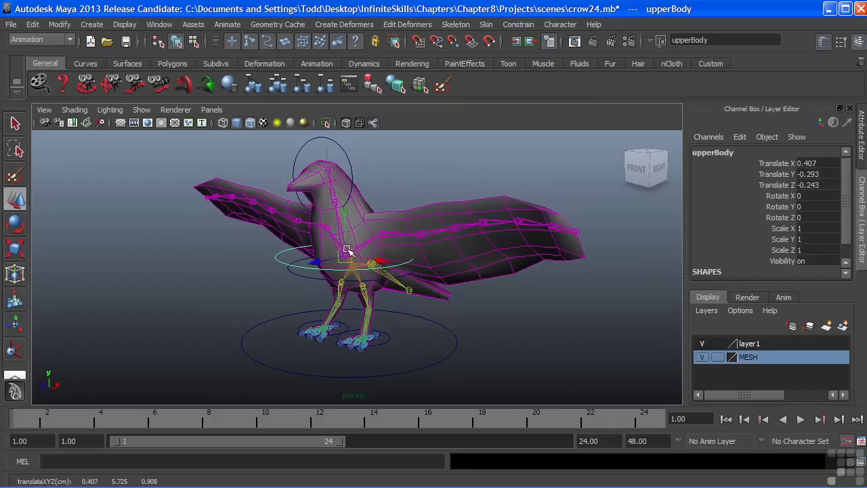
# - Parent the head control circle to the upperBody circle
pyautogui.click(319, 164)
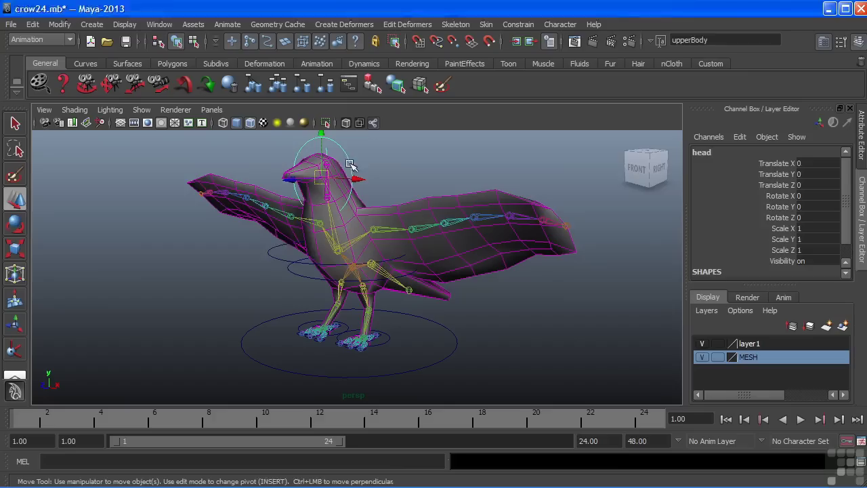
pyautogui.click(275, 260)
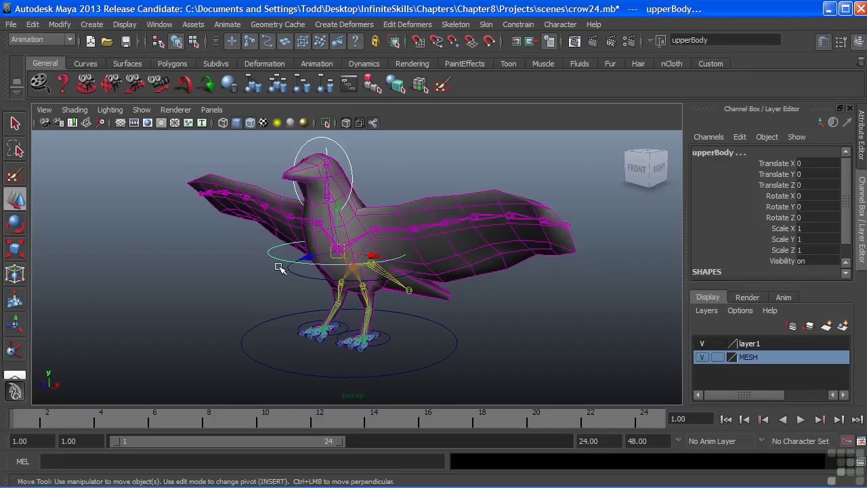
pyautogui.press('p')
# - Test the upperBody circle with a free move of about 14.526, 0.818, -5.877 in XYZ, and undo it
pyautogui.click(287, 260)
pyautogui.moveTo(342, 250); pyautogui.dragTo(630, 245)
pyautogui.hotkey('ctrl', 'z')
pyautogui.scroll(2, 388, 251)
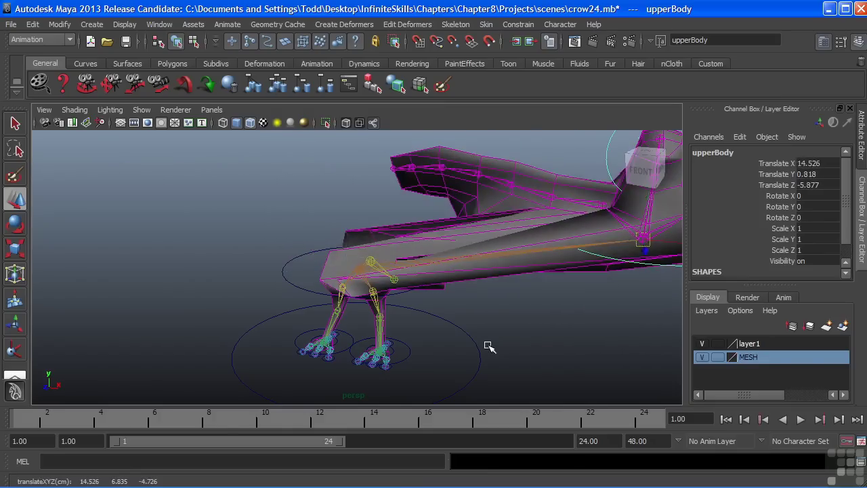
pyautogui.hotkey('ctrl', 'z')
# - Test the upperBody circle with a rotation of about -22.056 degrees around X, and undo it
pyautogui.keyDown('alt'); pyautogui.moveTo(410, 194); pyautogui.dragTo(278, 228); pyautogui.keyUp('alt')
pyautogui.press('e')
pyautogui.moveTo(308, 204); pyautogui.dragTo(339, 209)
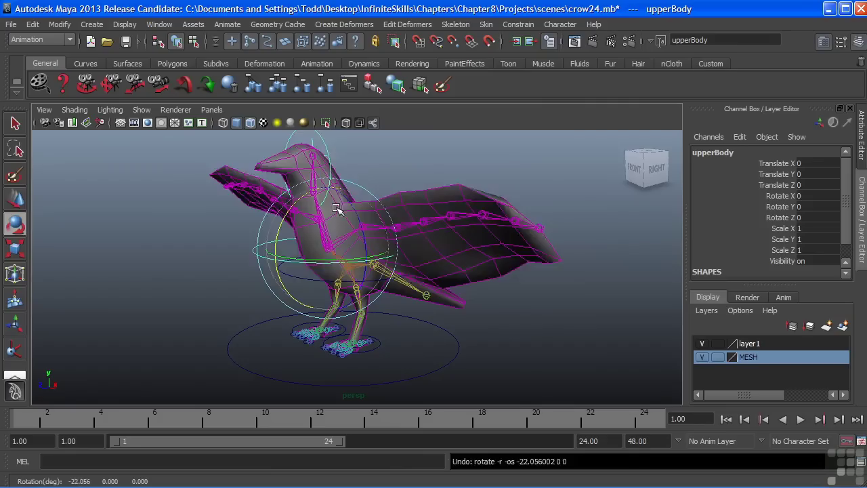
pyautogui.keyDown('alt'); pyautogui.moveTo(292, 242); pyautogui.dragTo(298, 242); pyautogui.keyUp('alt')
pyautogui.keyDown('alt'); pyautogui.moveTo(338, 262); pyautogui.dragTo(336, 257, button='middle'); pyautogui.keyUp('alt')
pyautogui.keyDown('alt'); pyautogui.moveTo(403, 253); pyautogui.dragTo(369, 255, button='right'); pyautogui.keyUp('alt')
pyautogui.keyDown('alt'); pyautogui.moveTo(357, 266); pyautogui.dragTo(355, 259, button='middle'); pyautogui.keyUp('alt')
pyautogui.keyDown('alt'); pyautogui.moveTo(356, 258); pyautogui.dragTo(368, 260); pyautogui.keyUp('alt')
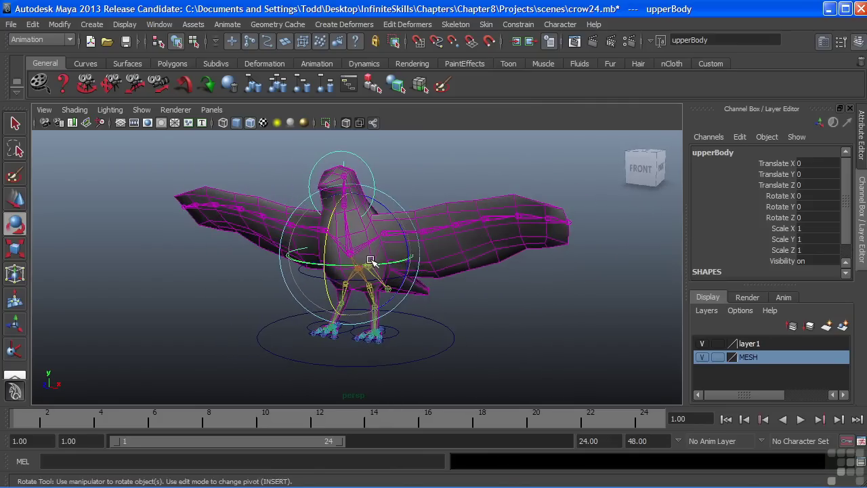